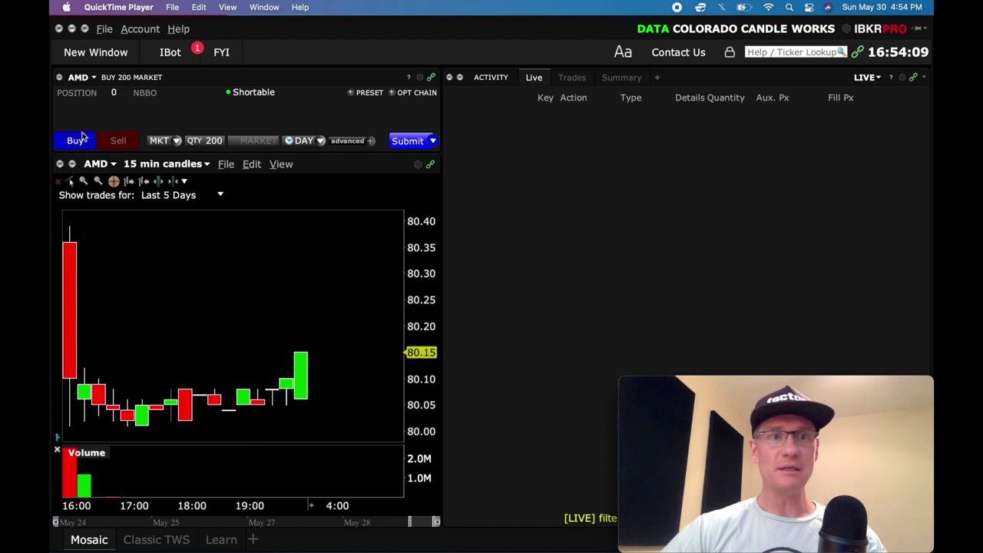
- Open the new-window tool list, then dismiss it without adding a window
click(148, 61)
click(111, 54)
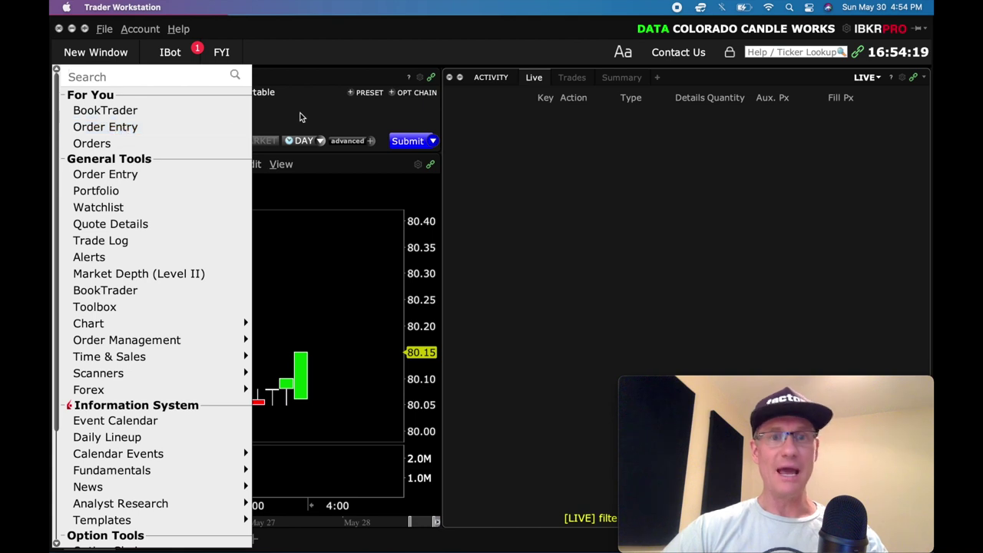
click(300, 116)
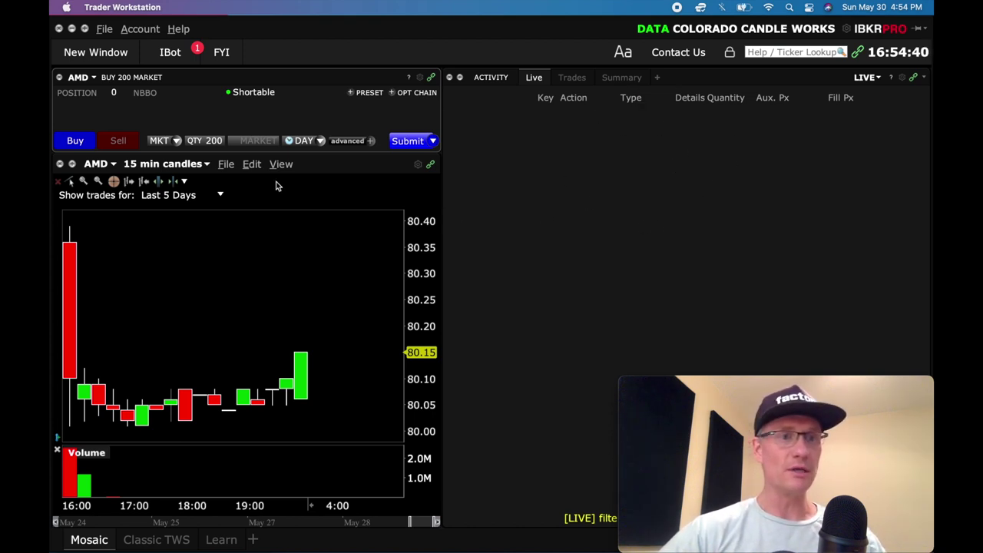
- Make the AMD 200-share buy a STP LMT order with stop 80.20 and limit 80.25
click(176, 141)
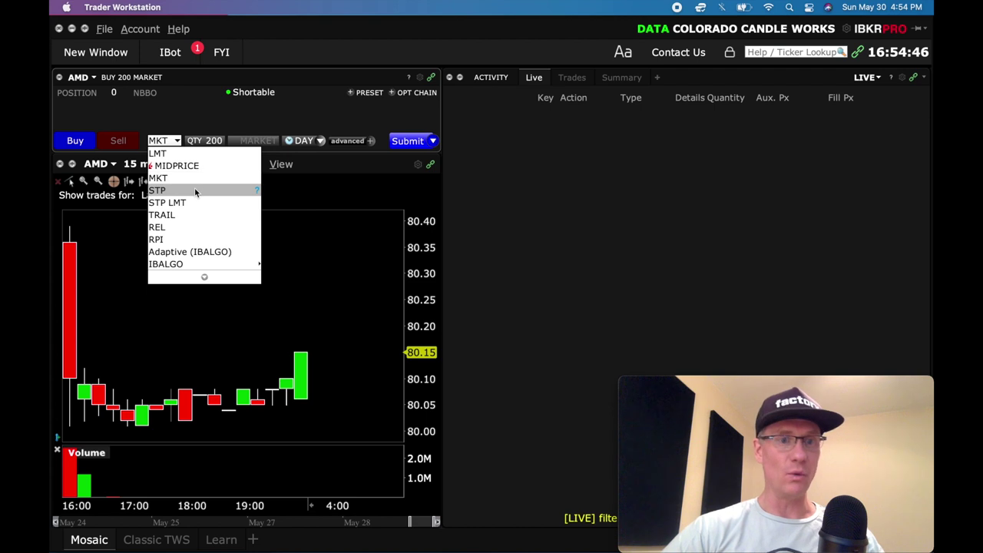
click(179, 204)
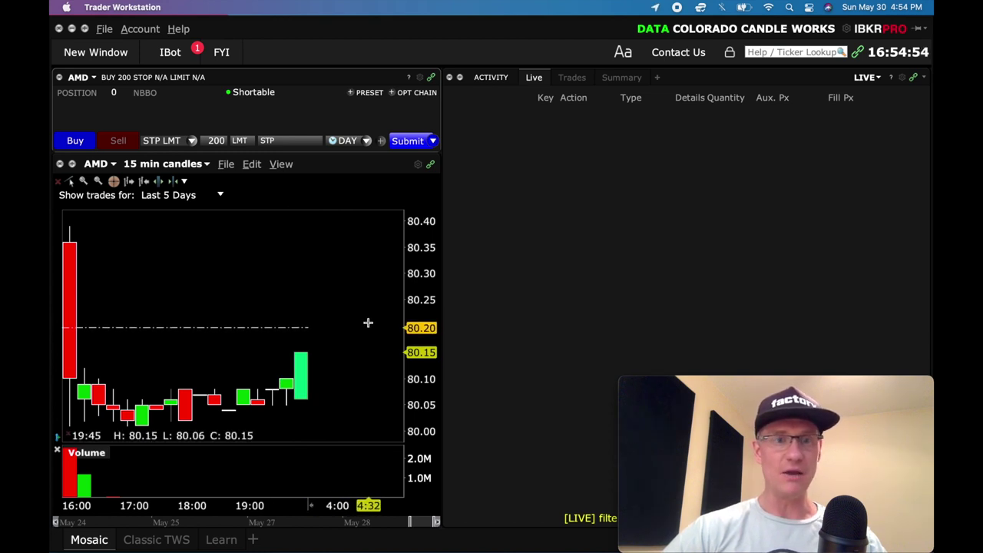
click(307, 147)
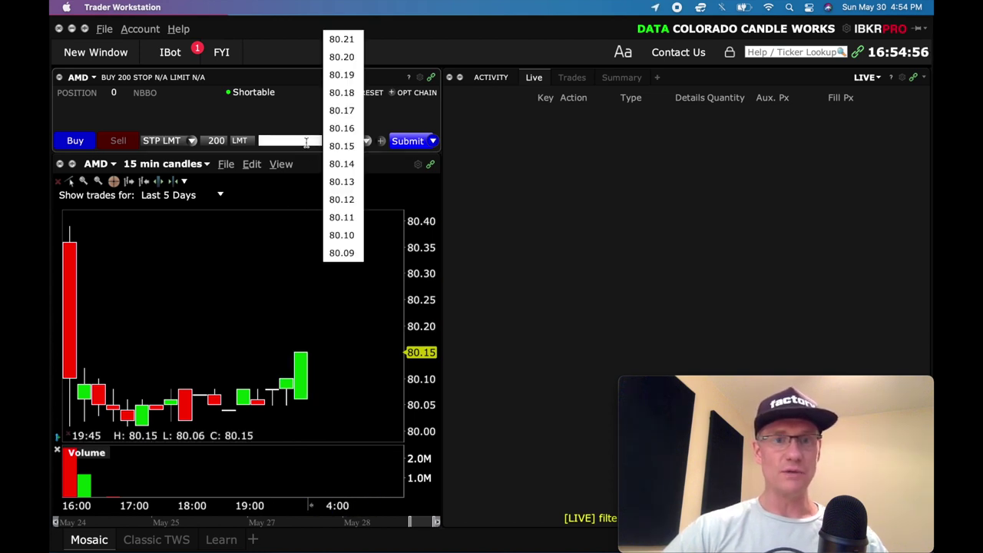
click(345, 58)
click(249, 141)
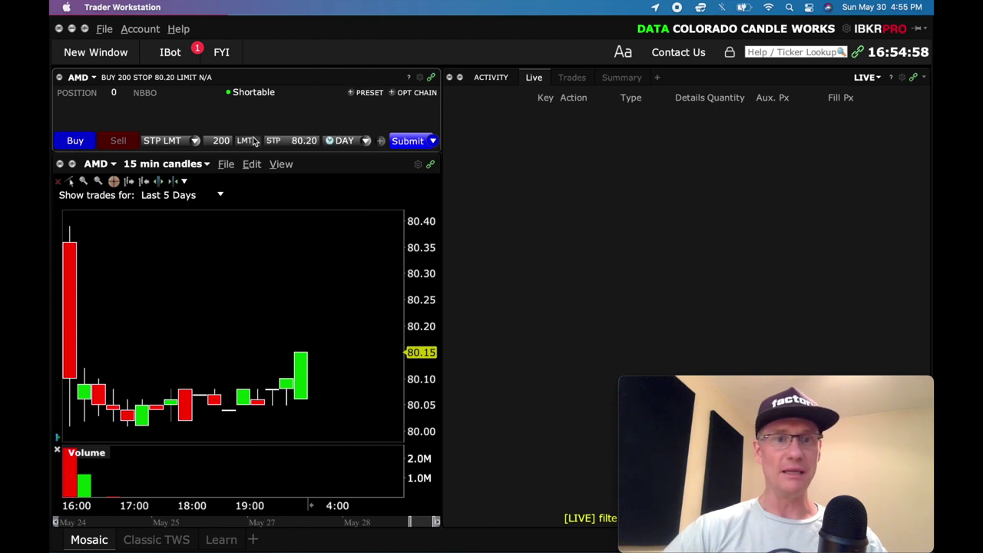
scroll(286, 142, up, 5)
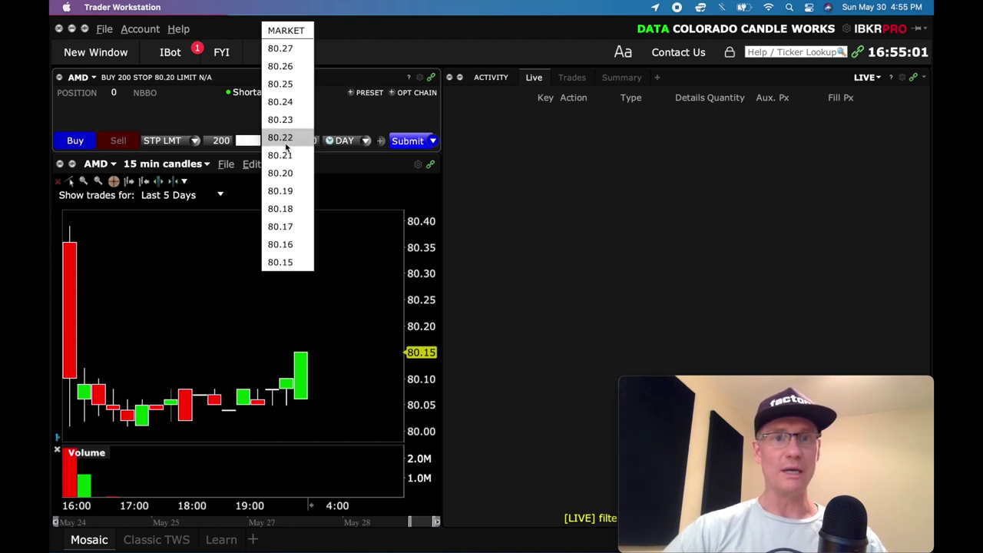
click(287, 85)
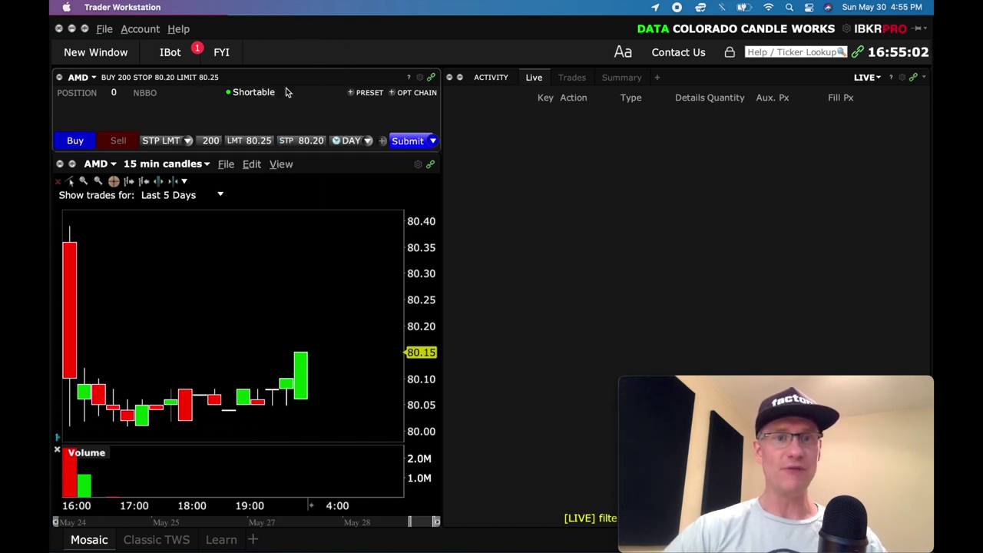
- In the AMD order's extra options, check Bracket to attach both profit taker and stop loss
click(382, 142)
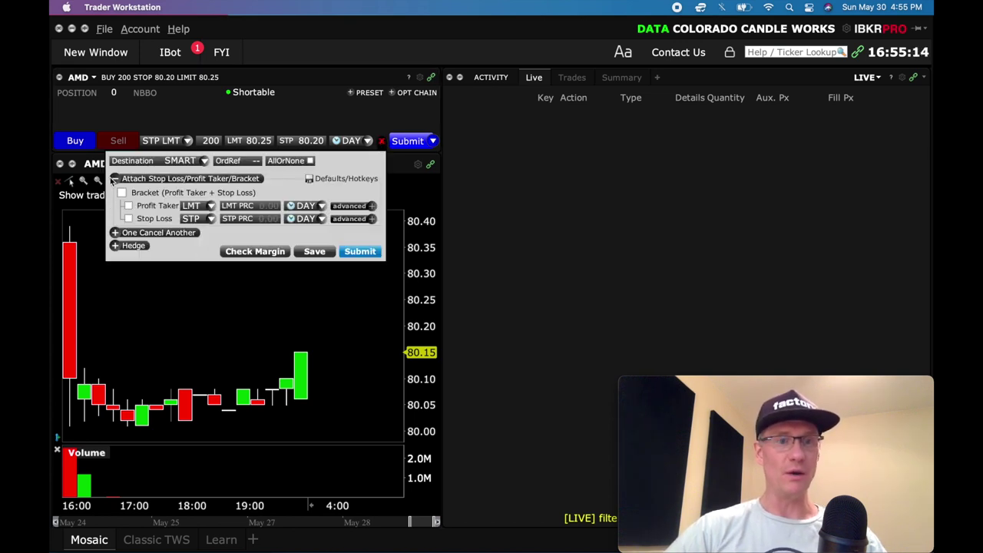
click(115, 178)
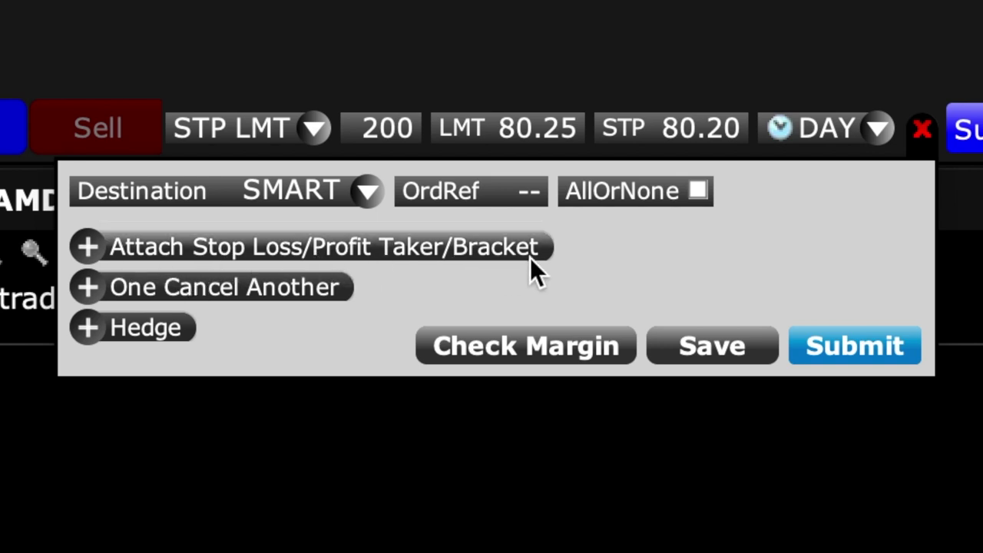
click(90, 248)
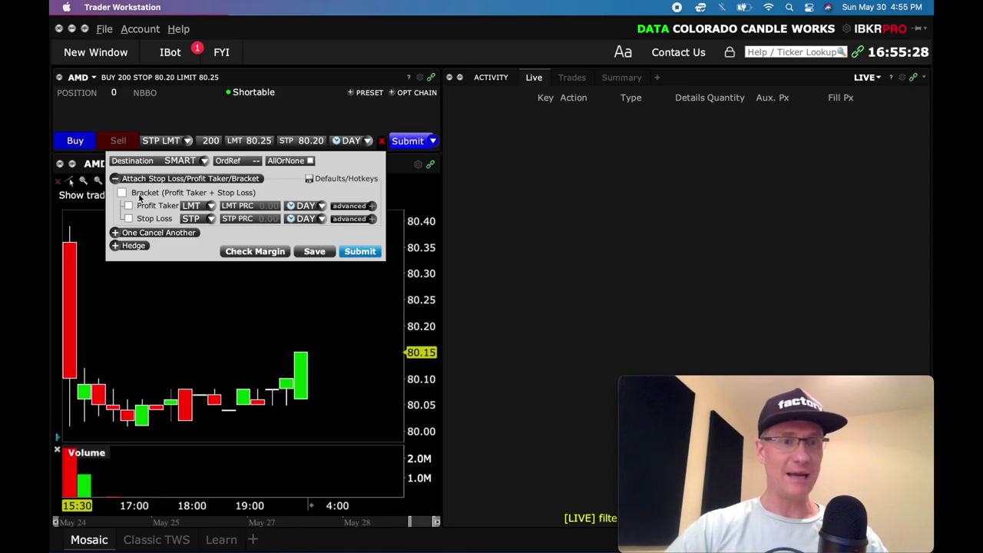
click(122, 193)
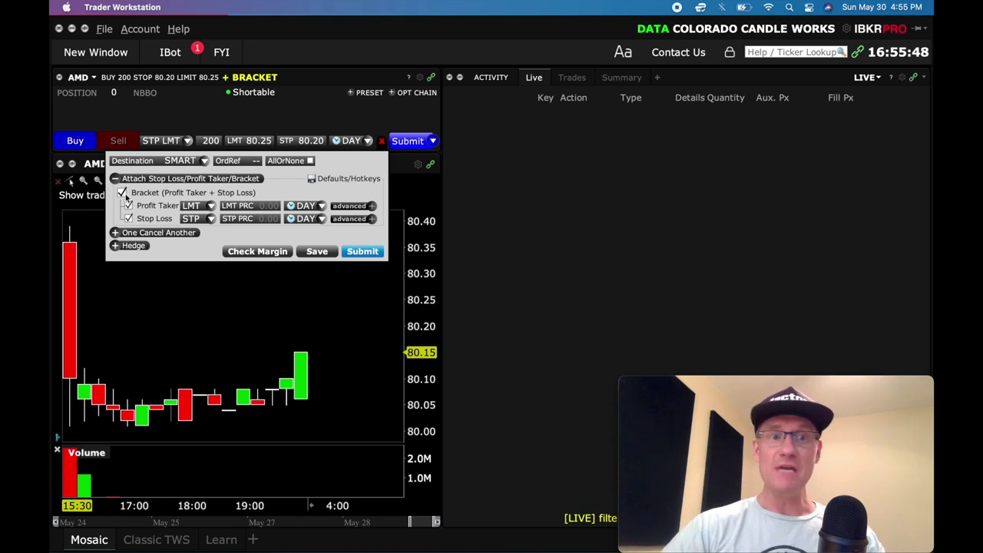
click(129, 206)
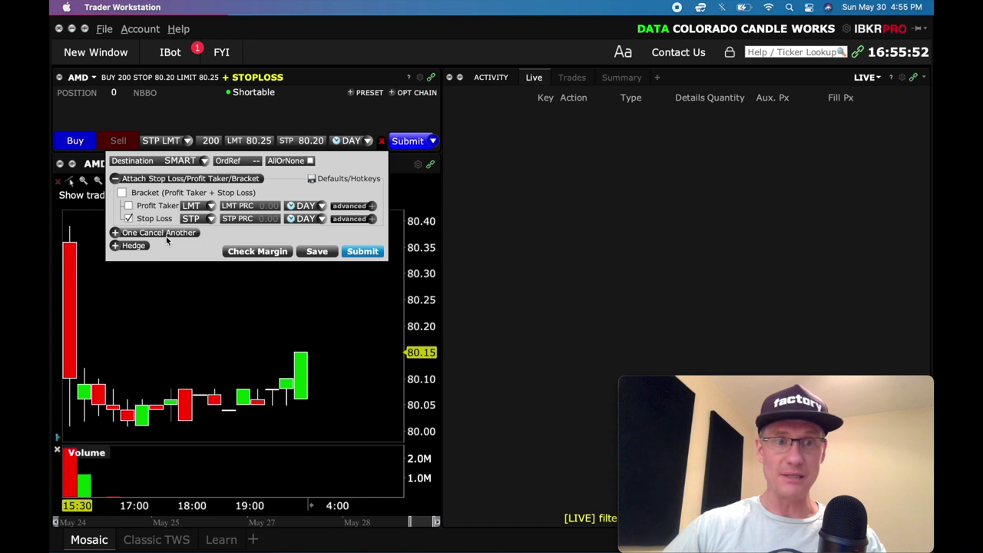
click(122, 191)
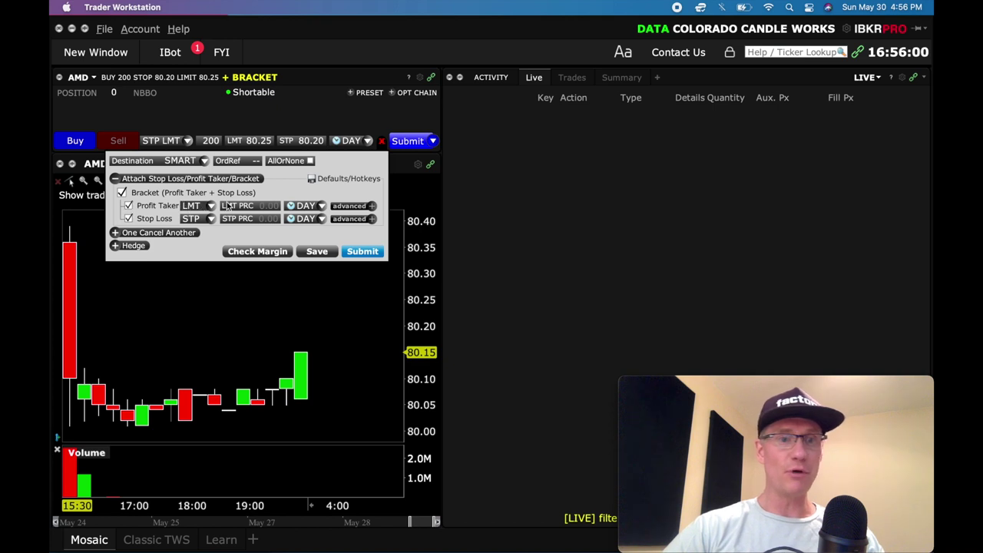
- Set the profit-taker LMT price to 81.00 and the stop-loss STP price to 80.00
click(271, 207)
scroll(294, 170, up, 10)
scroll(295, 171, up, 15)
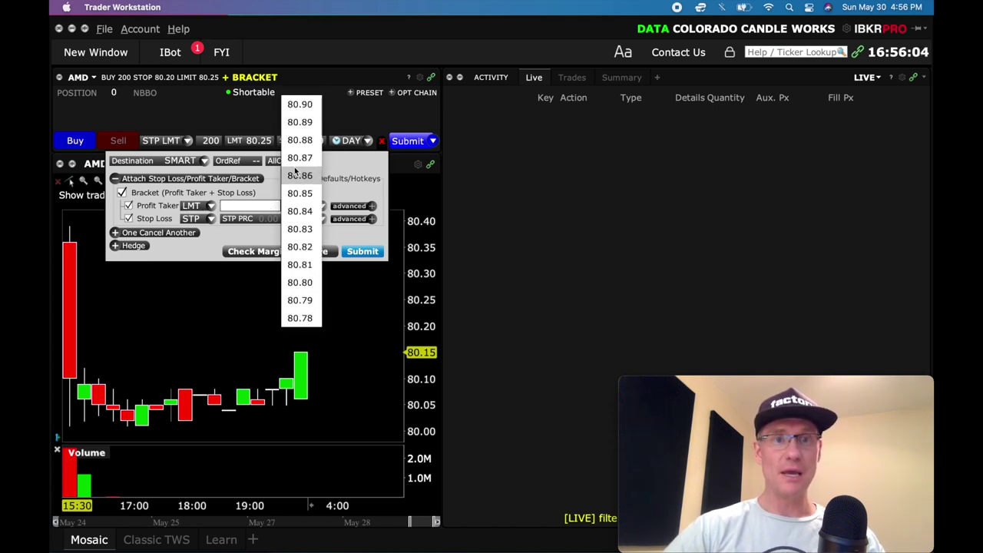
click(299, 175)
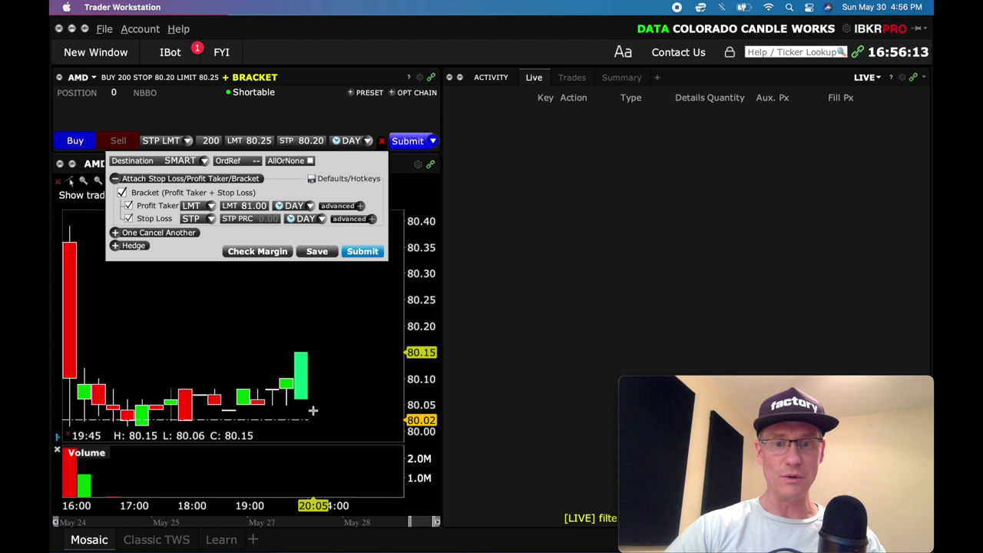
click(247, 218)
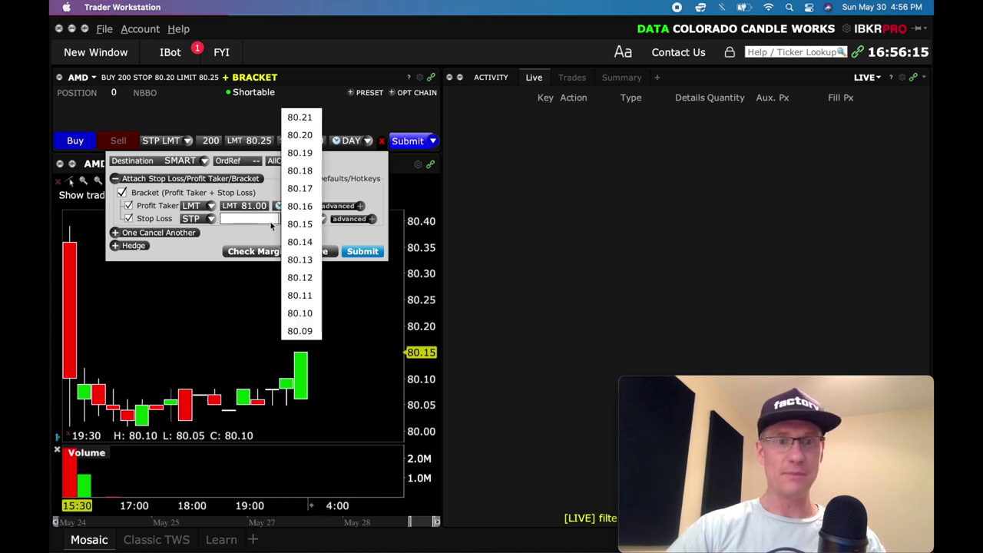
scroll(310, 242, down, 5)
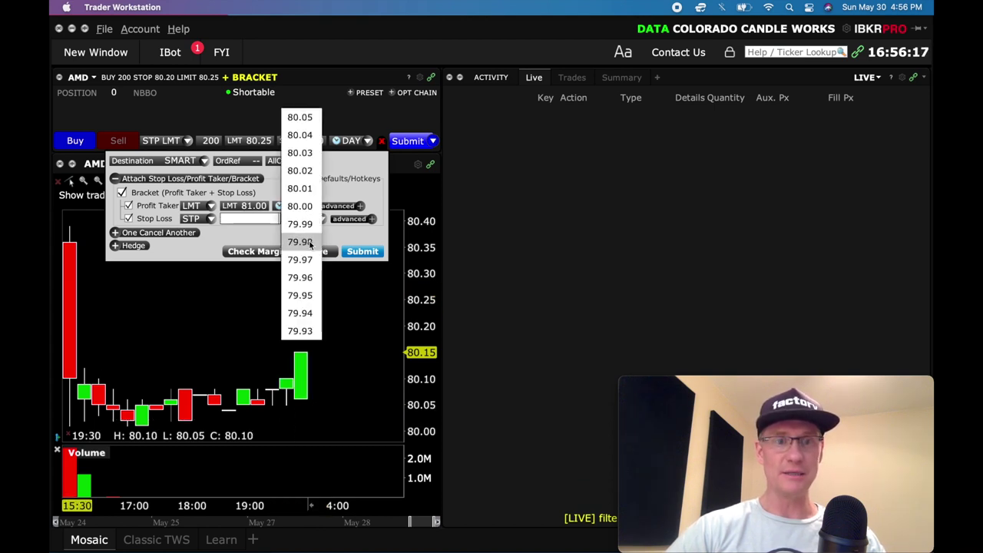
click(303, 206)
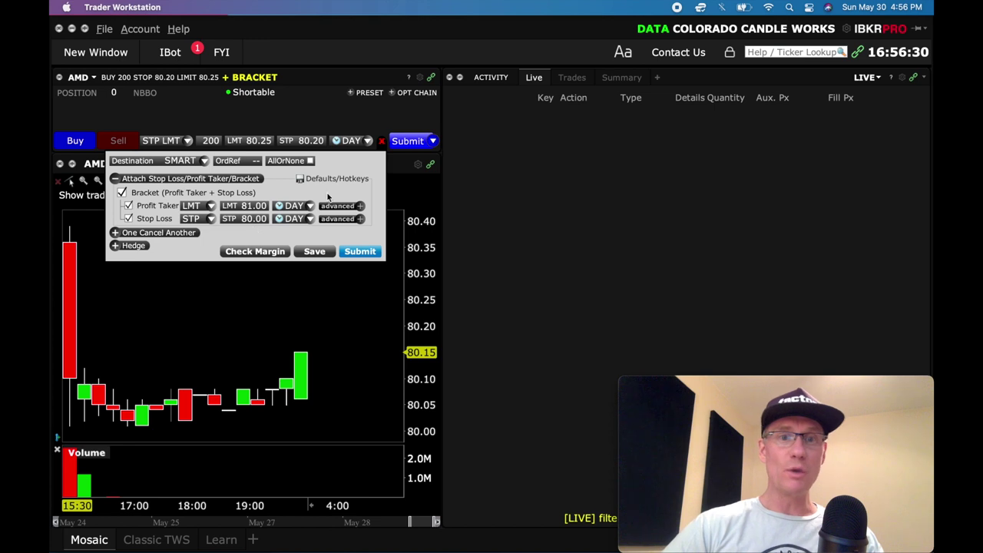
- Close the attached-order panel, reopening it twice to review the bracket settings
click(382, 142)
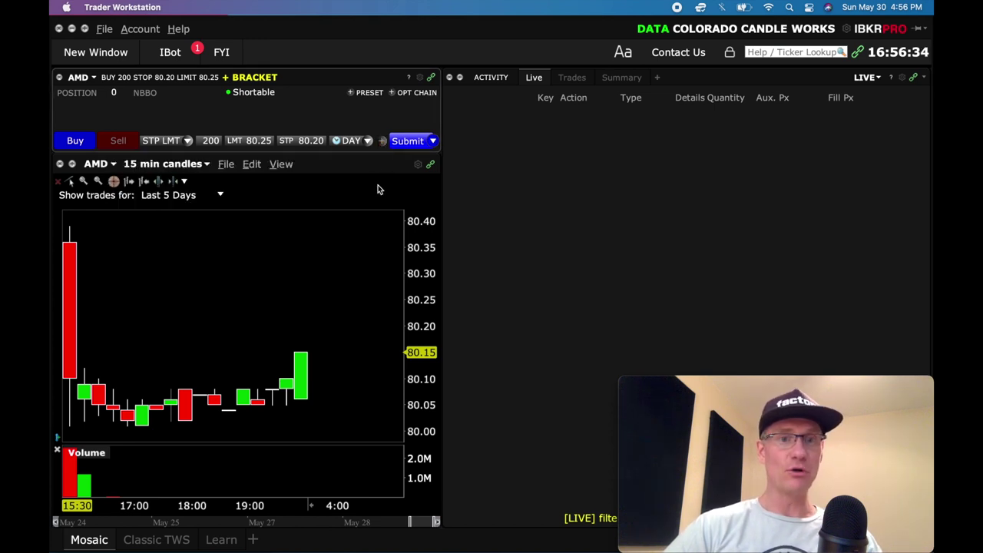
click(382, 142)
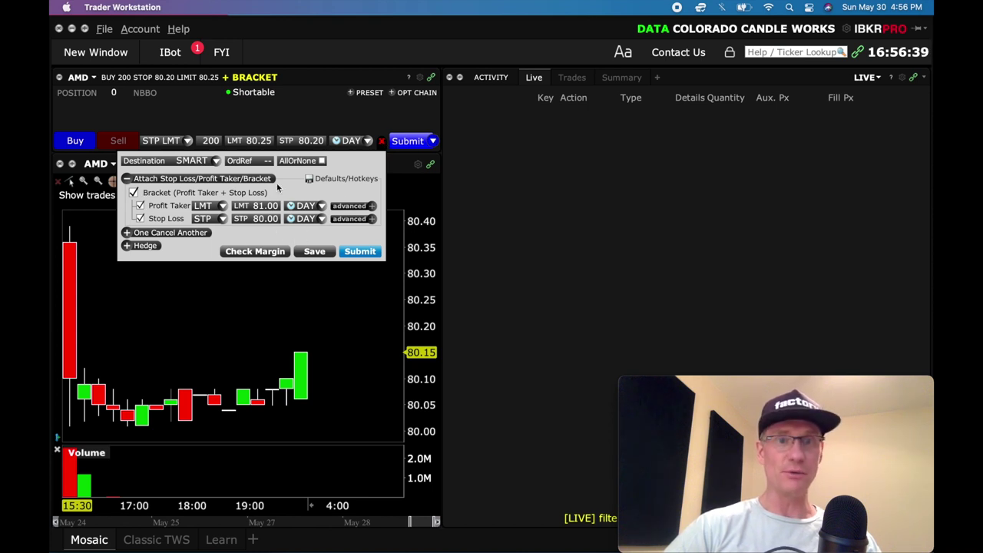
click(383, 142)
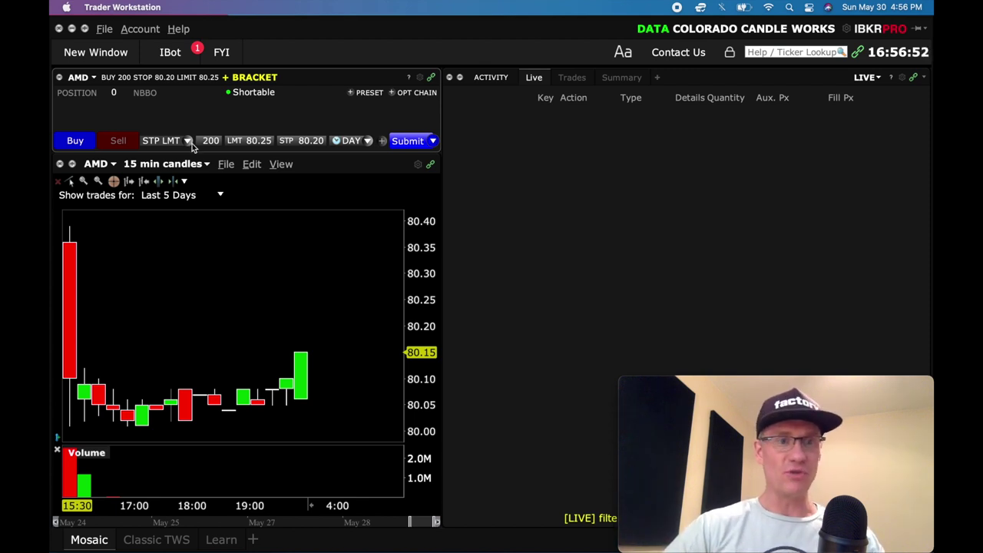
click(382, 141)
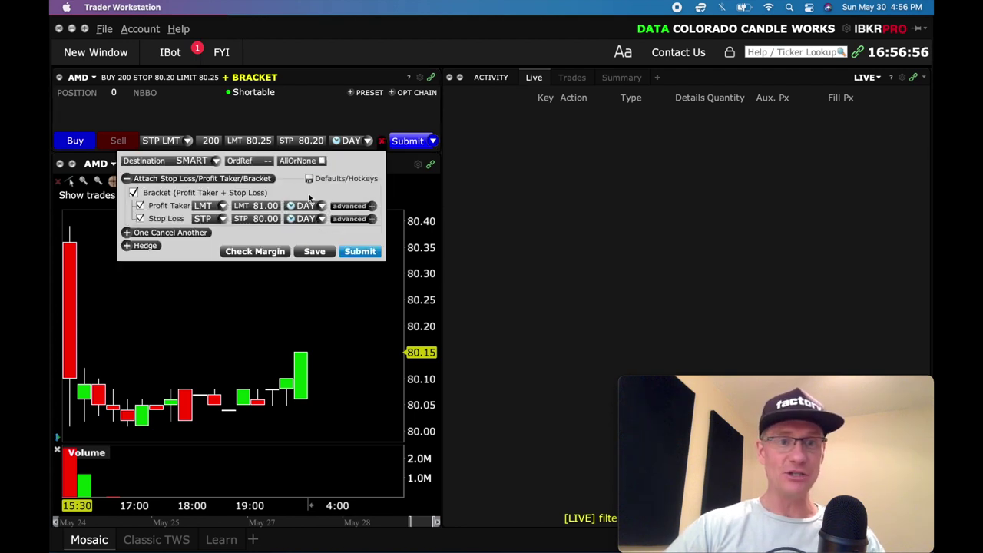
click(382, 141)
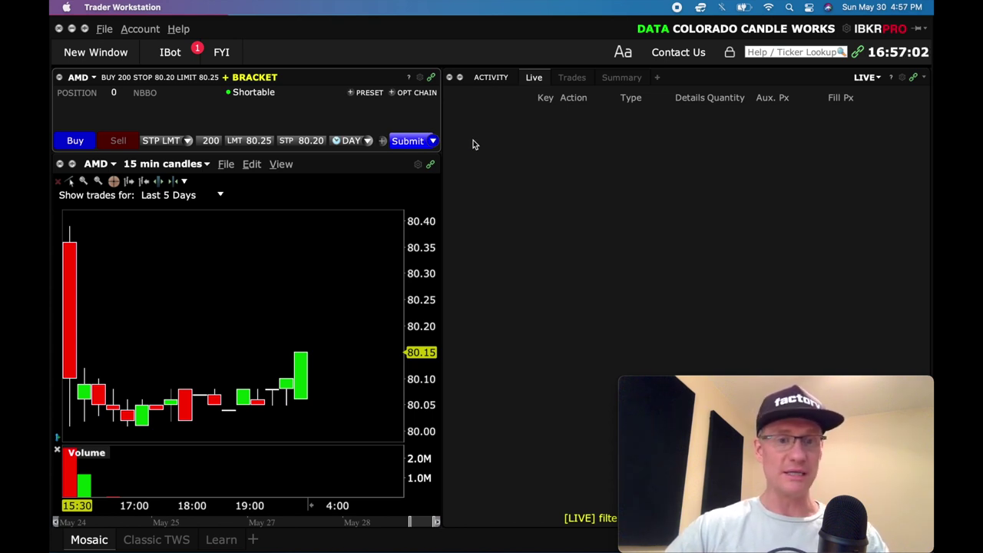
- Submit the bracketed AMD order, then drag the profit taker to 80.36 and stop loss to 80.05
click(407, 142)
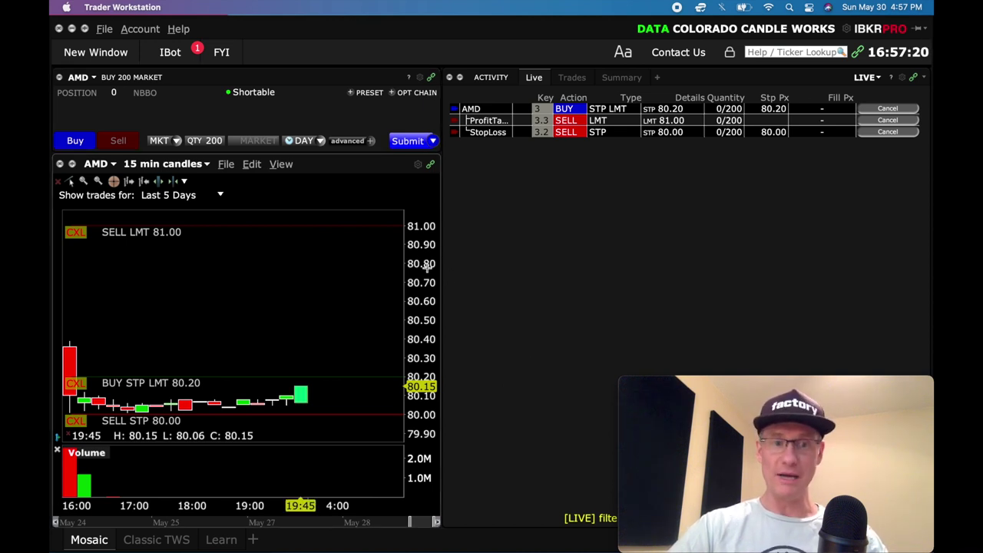
drag(395, 225, 392, 242)
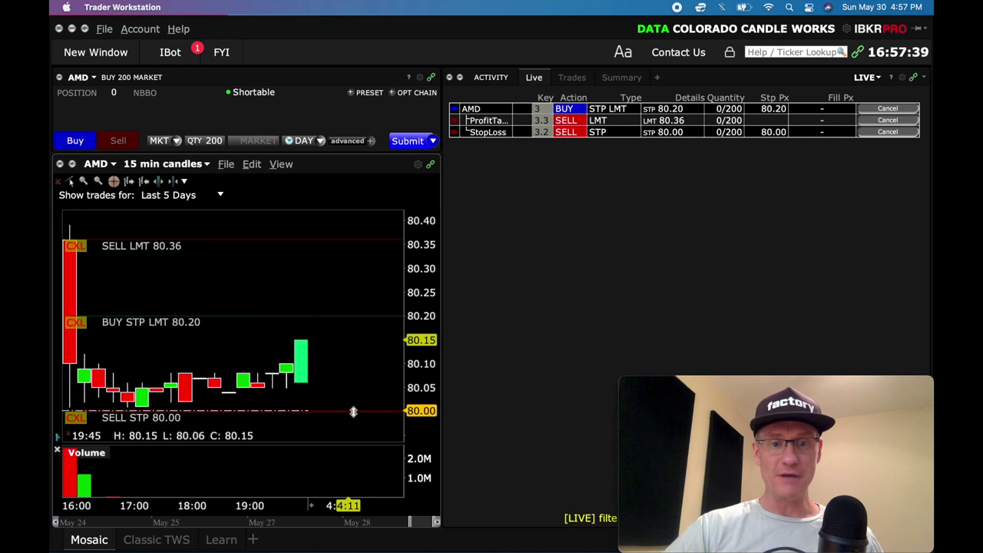
drag(353, 412, 353, 397)
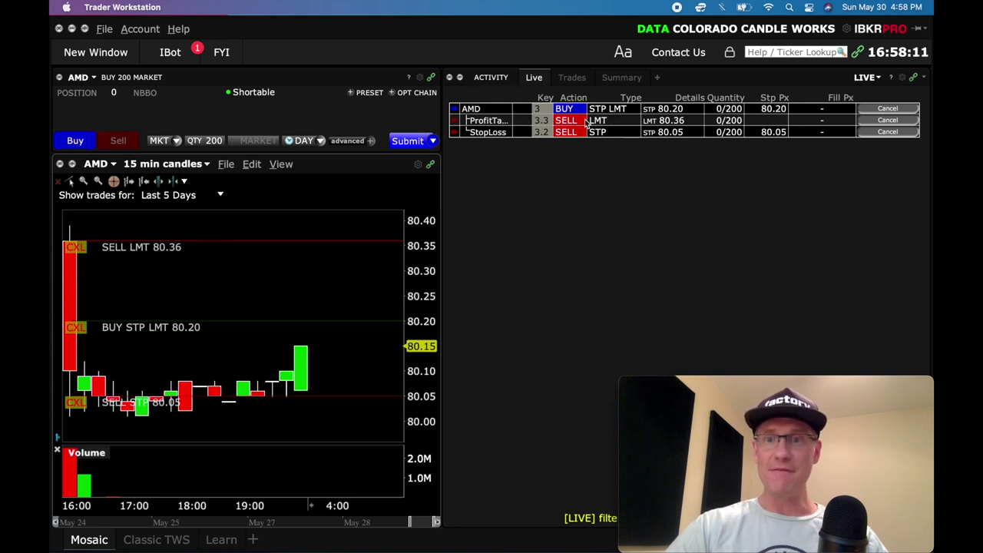
- Change the AMD profit-taker limit from 80.36 to 80.50 and transmit the update
click(671, 121)
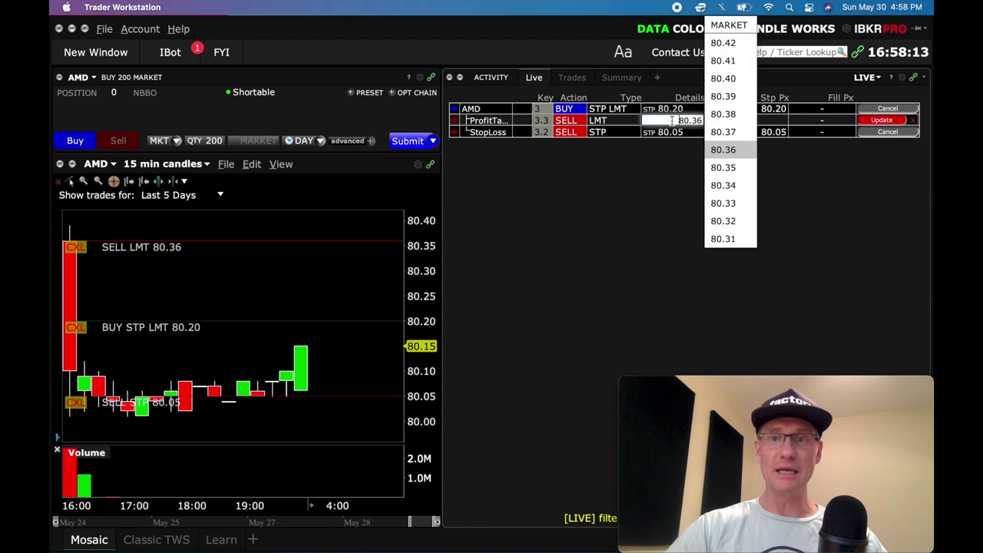
scroll(722, 132, up, 2)
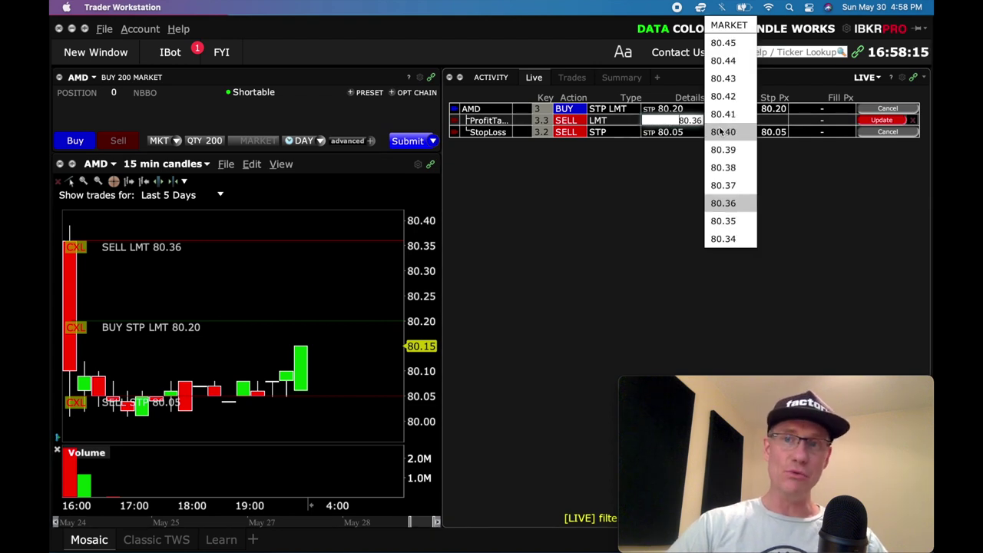
scroll(721, 132, up, 2)
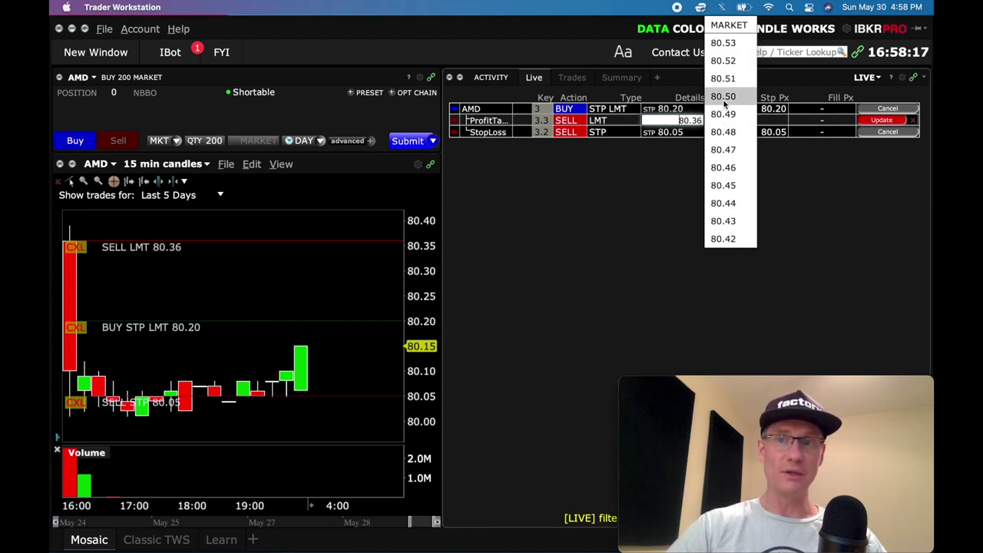
click(724, 97)
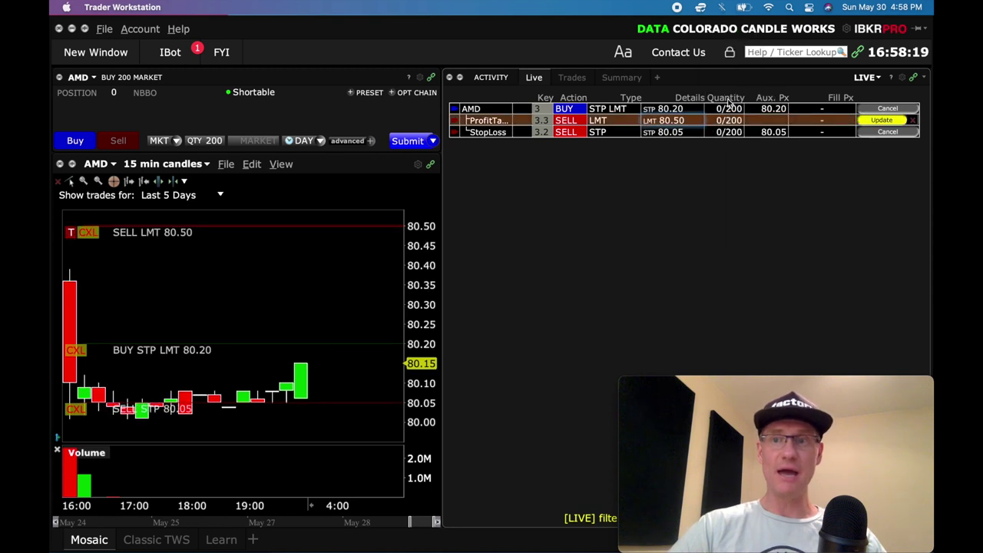
mouse_move(729, 102)
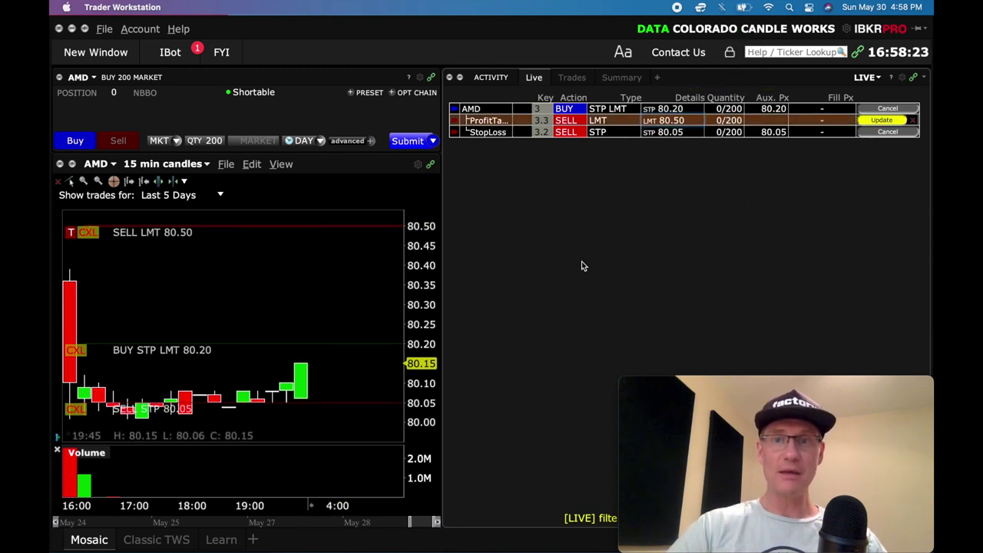
mouse_move(671, 122)
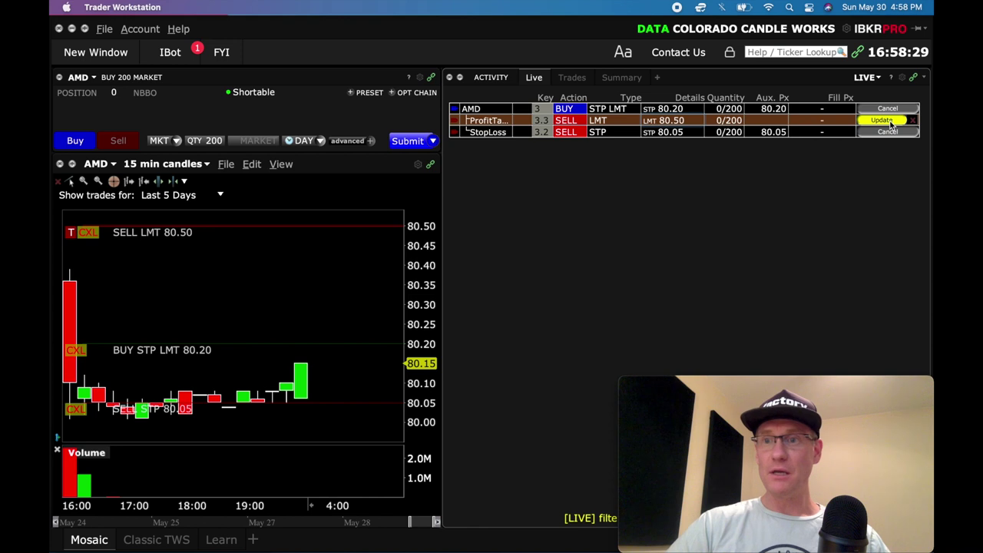
click(889, 120)
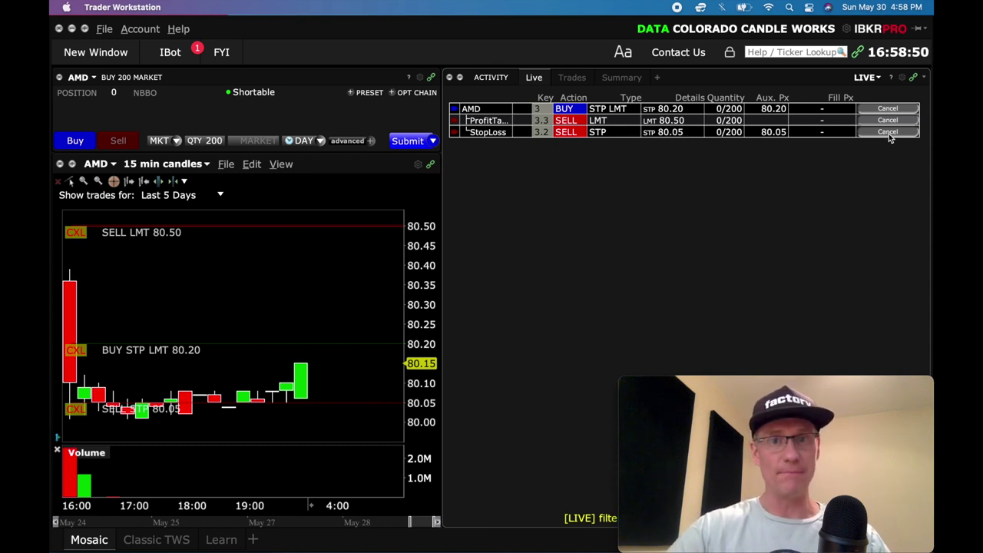
- Change the AMD stop-loss trigger from 80.05 to 80.10 and transmit the update
click(675, 137)
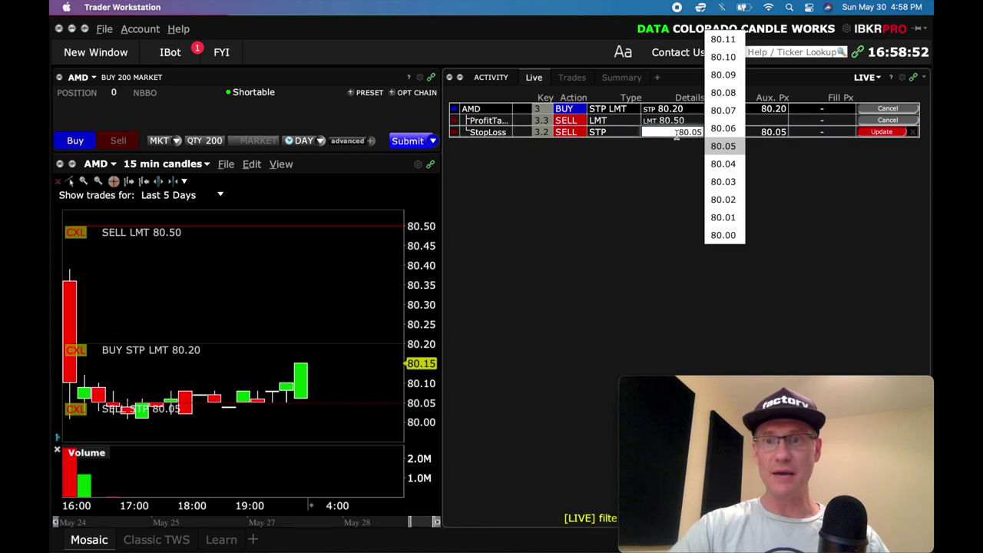
click(721, 58)
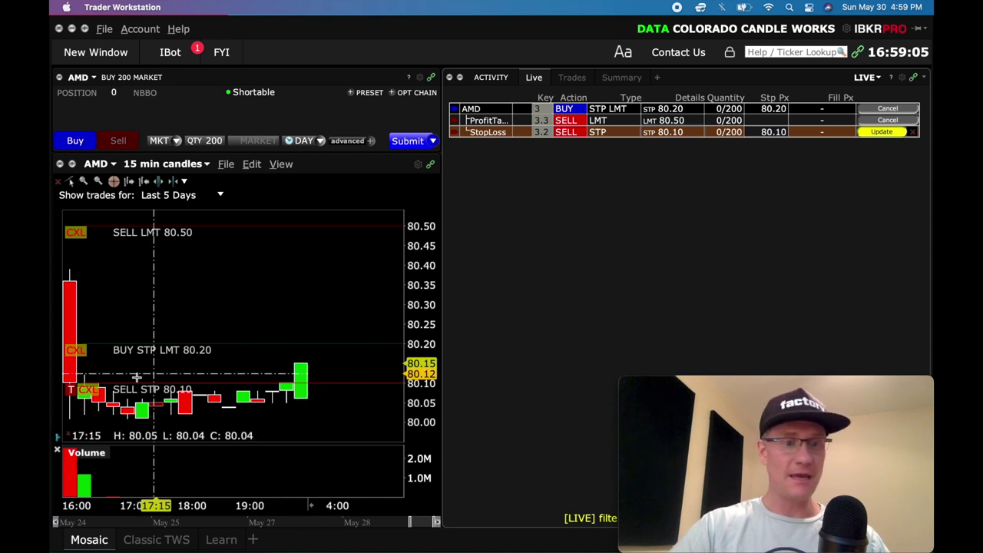
click(73, 391)
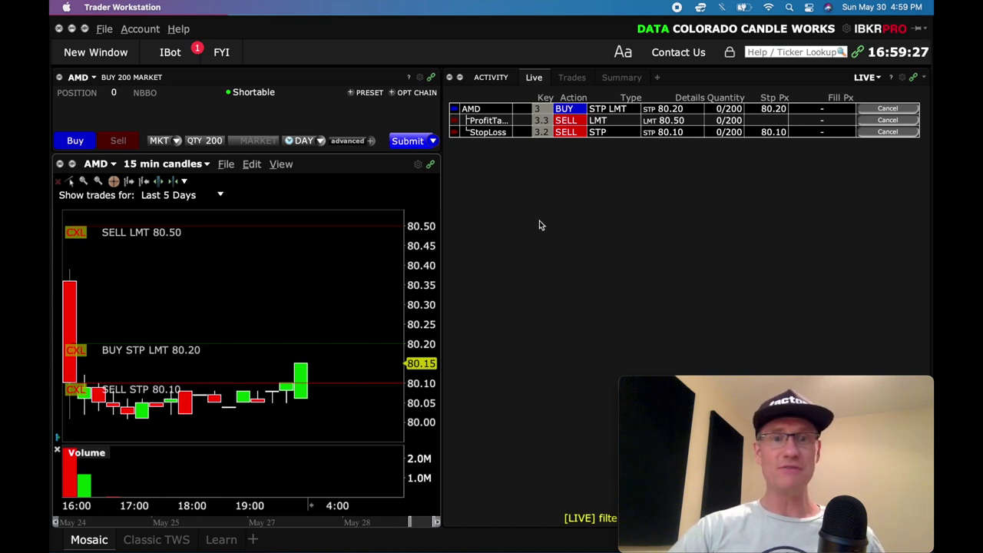
- Cancel the working AMD parent order along with its attached bracket orders
click(370, 142)
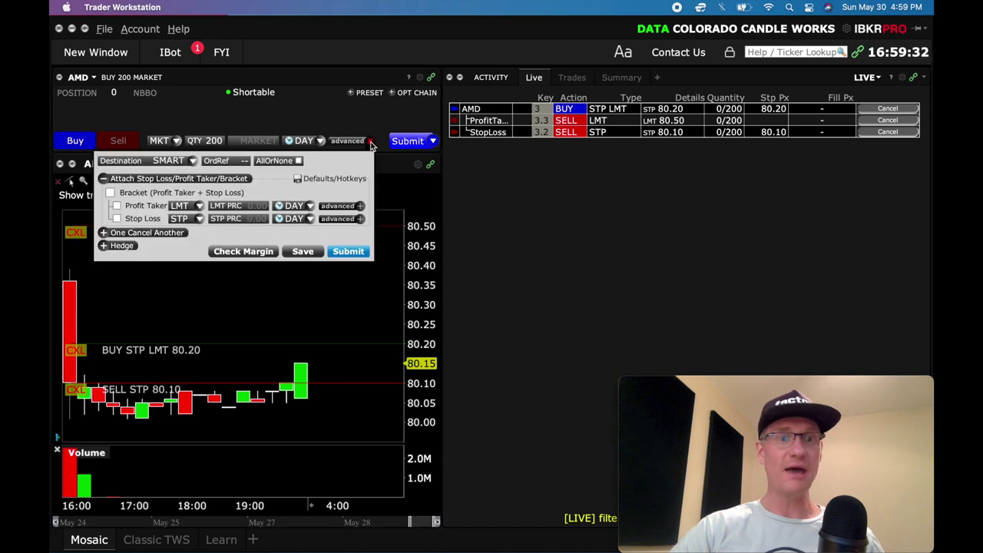
click(370, 142)
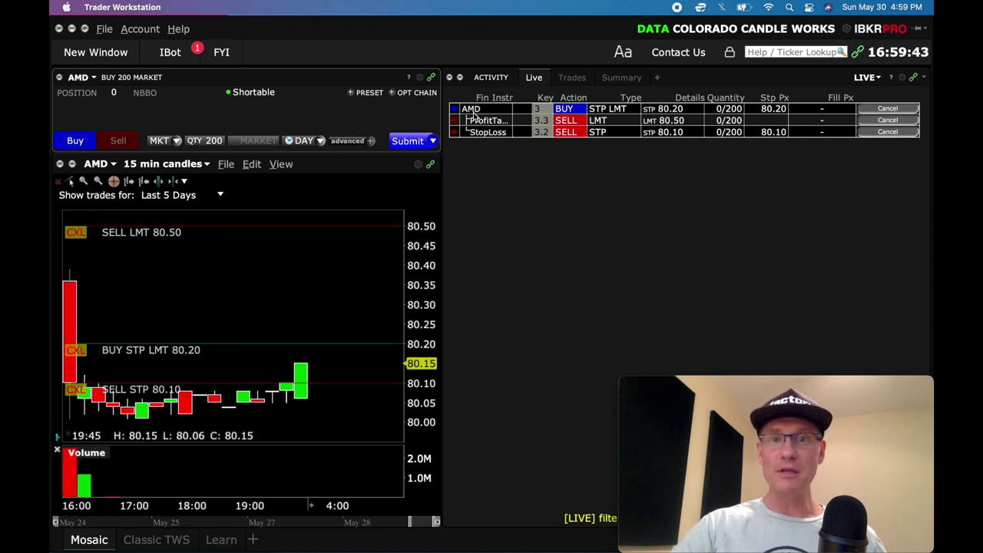
click(887, 109)
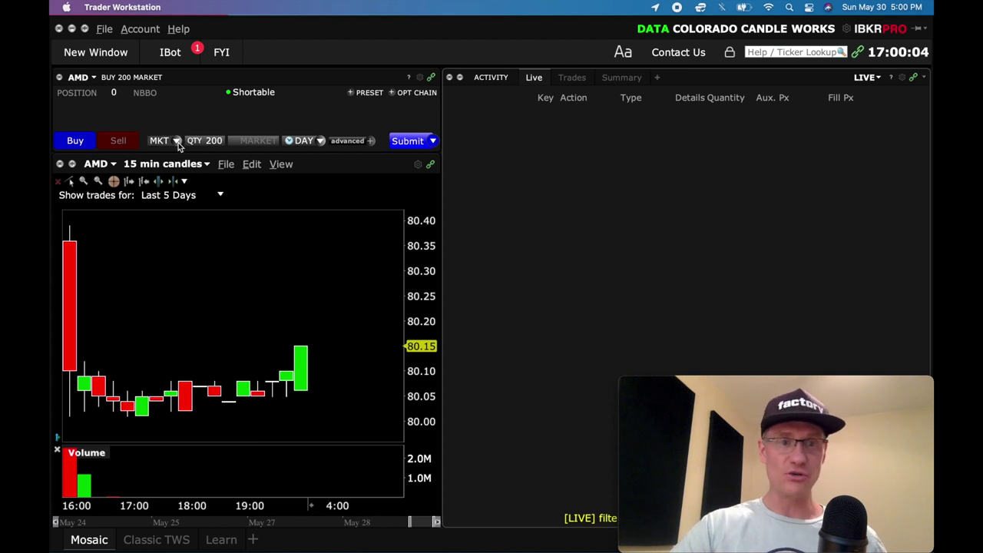
- Tick Bracket (Profit Taker + Stop Loss) on the new AMD buy order and close the panel
click(374, 142)
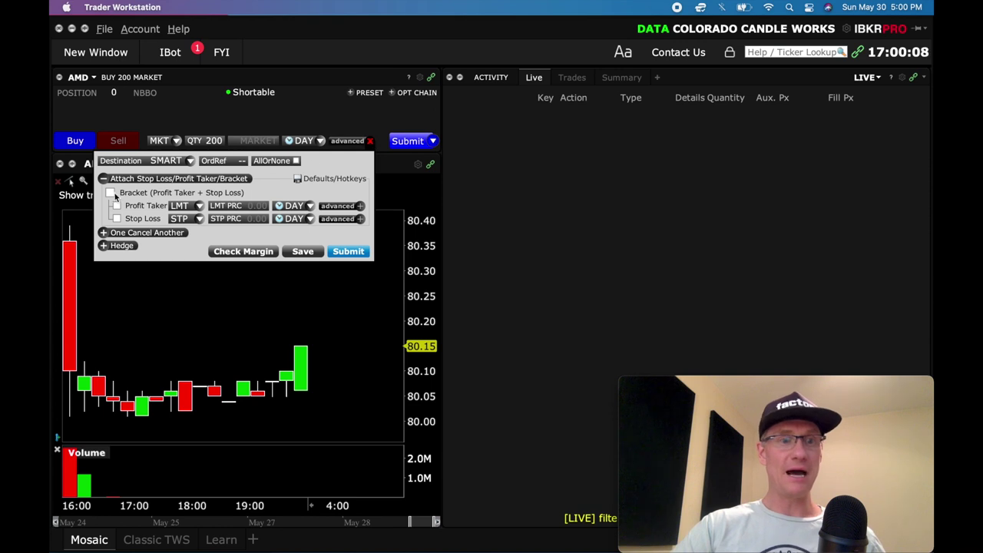
click(111, 194)
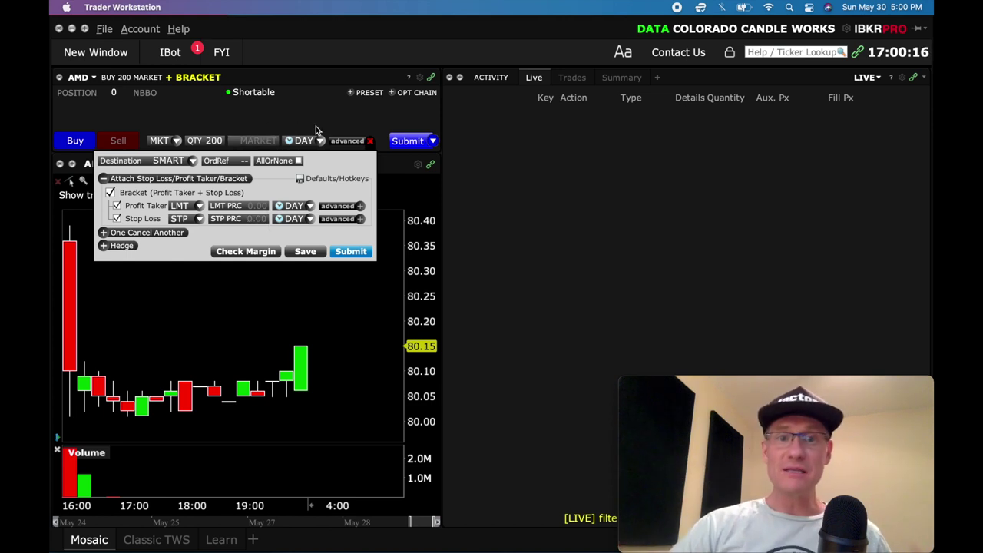
click(369, 142)
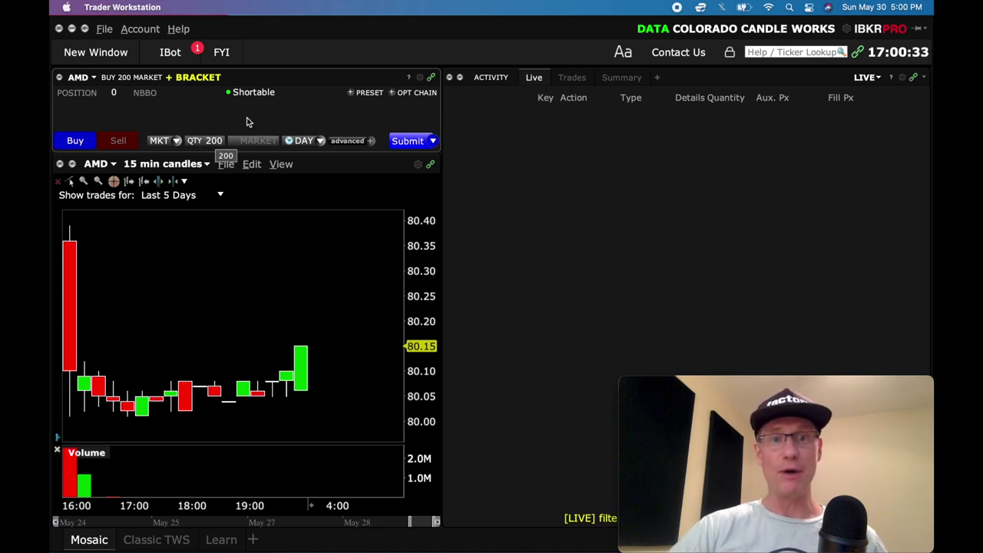
click(370, 141)
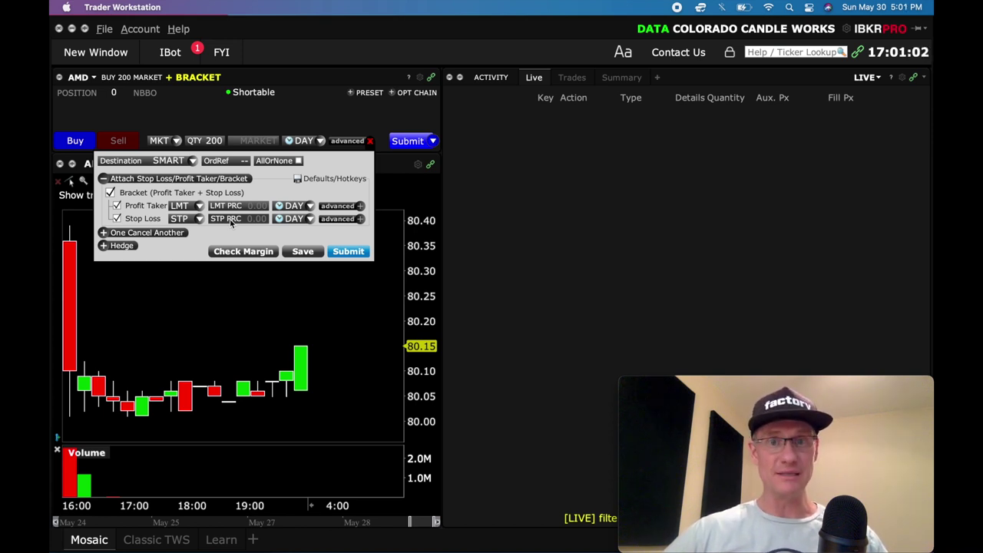
click(371, 142)
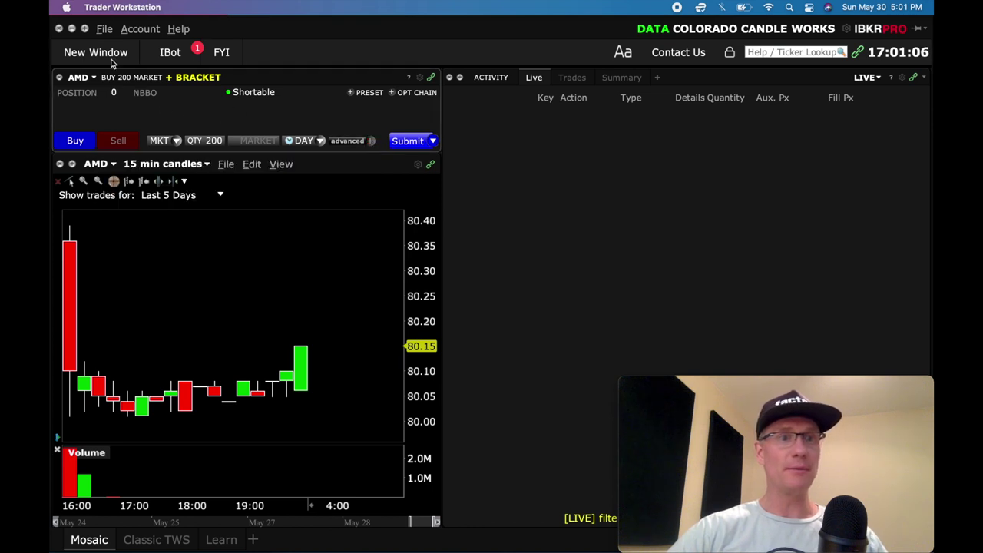
- Open File > Global Configuration, reposition and widen it, and go to Orders > Presets
click(105, 30)
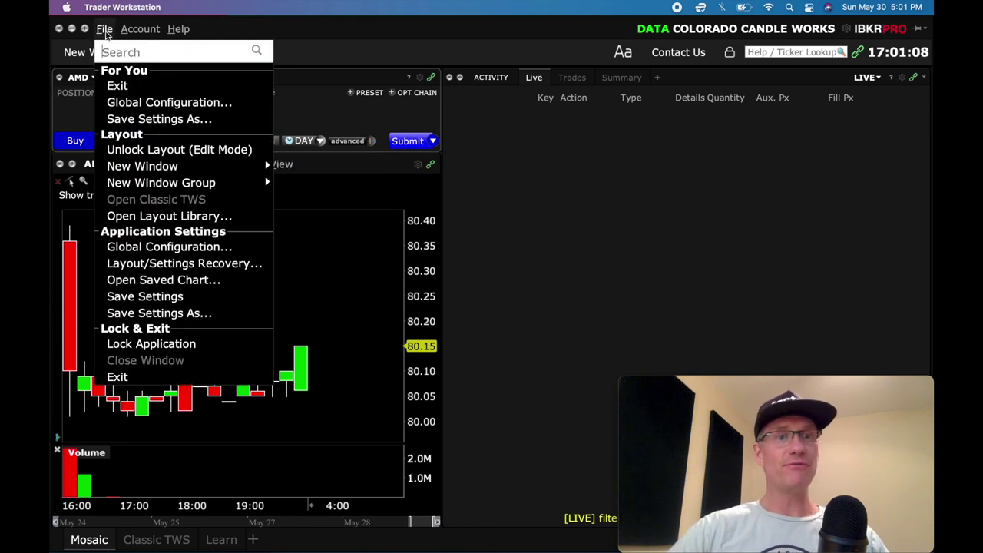
click(162, 110)
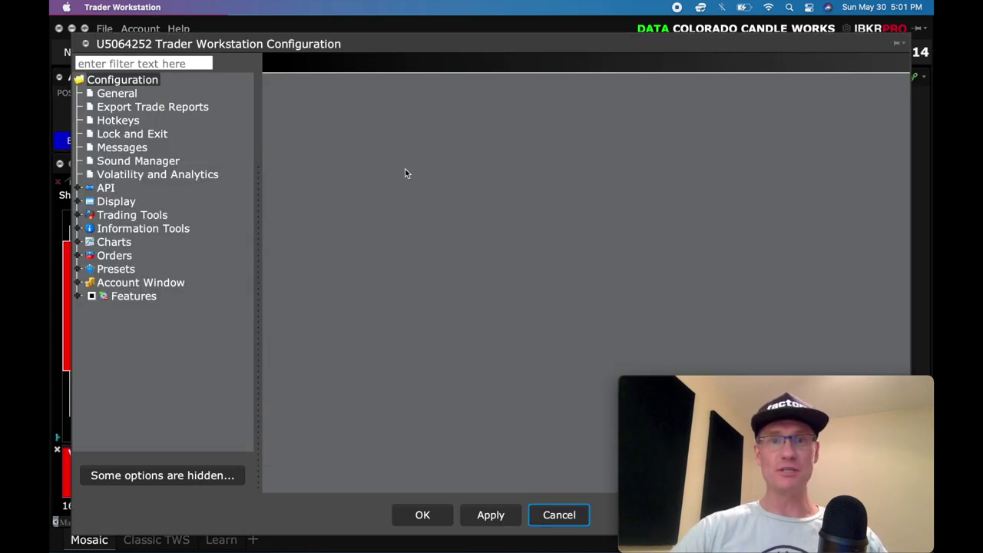
drag(446, 45, 429, 29)
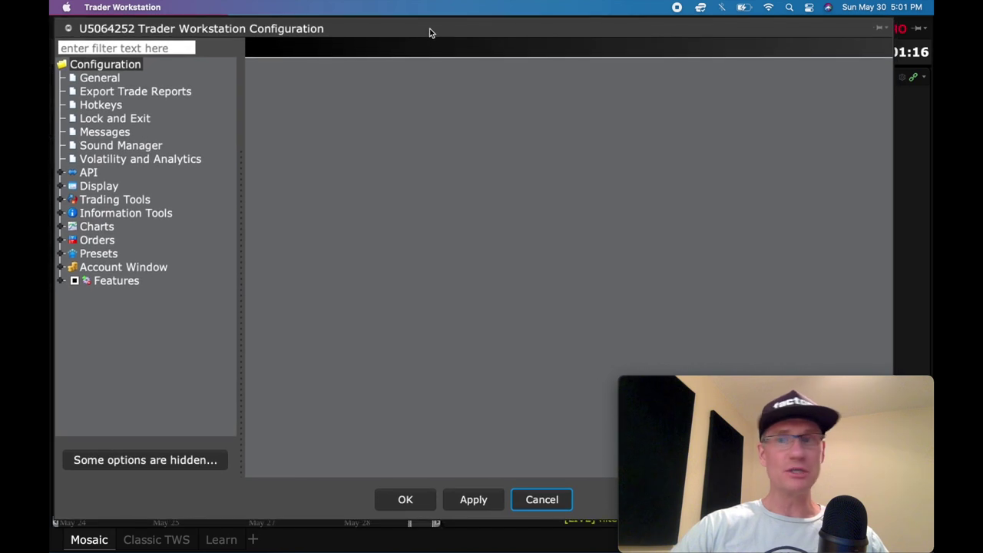
drag(893, 22, 930, 24)
click(96, 239)
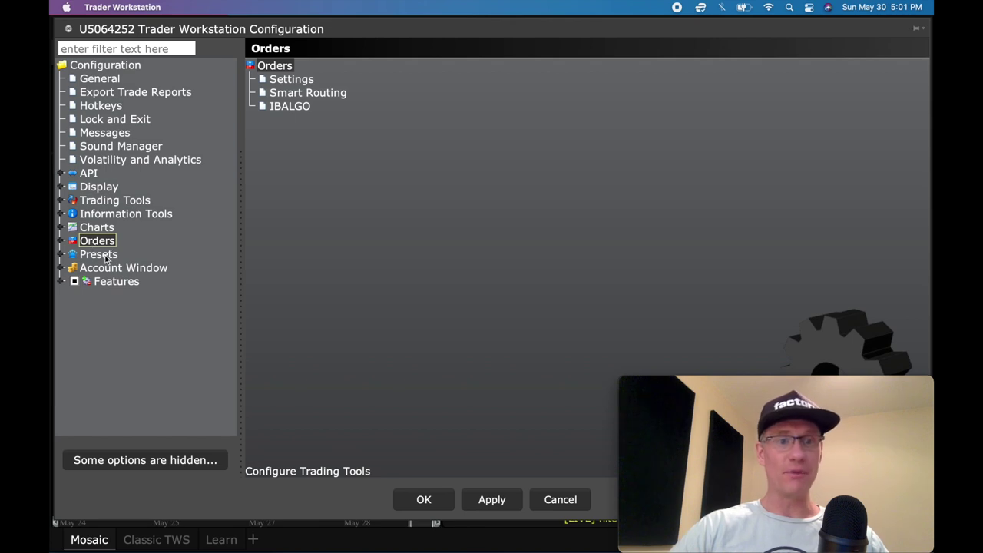
click(105, 256)
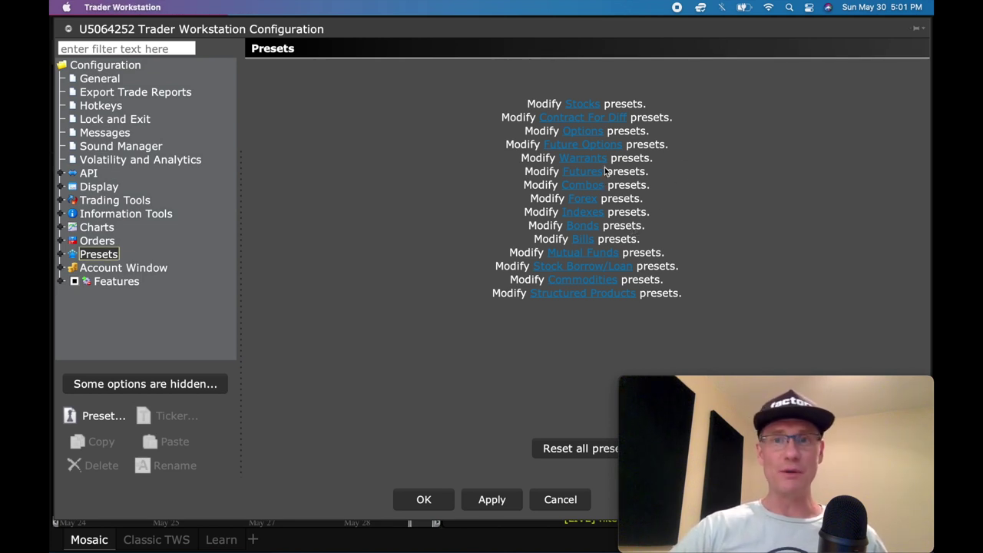
- Open the Stocks presets and collapse every section from Timing through Algorithm
click(582, 107)
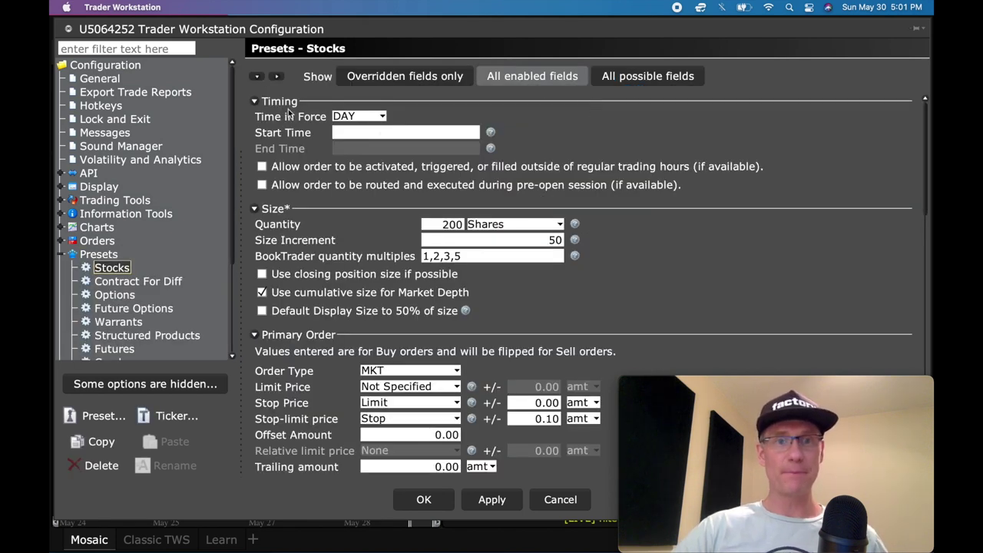
click(255, 101)
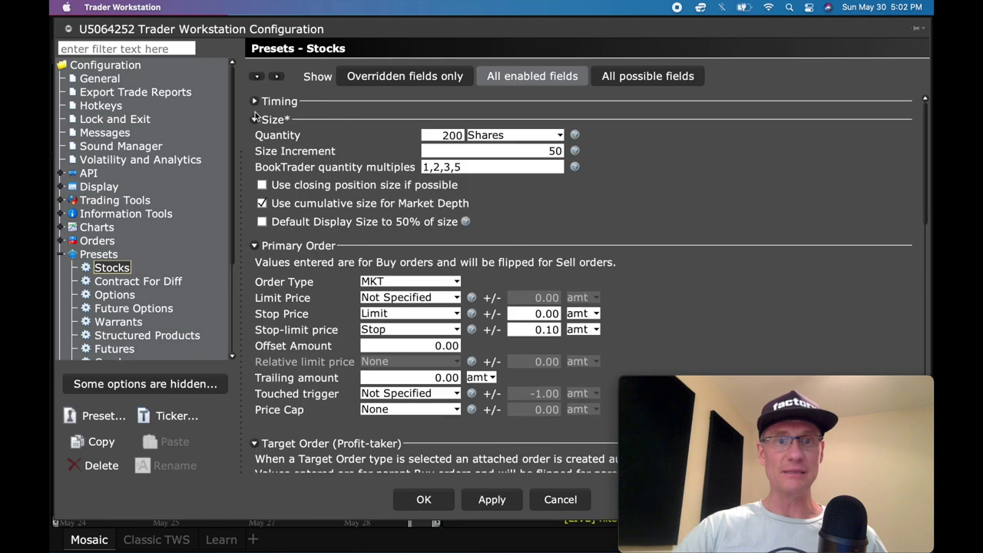
click(254, 120)
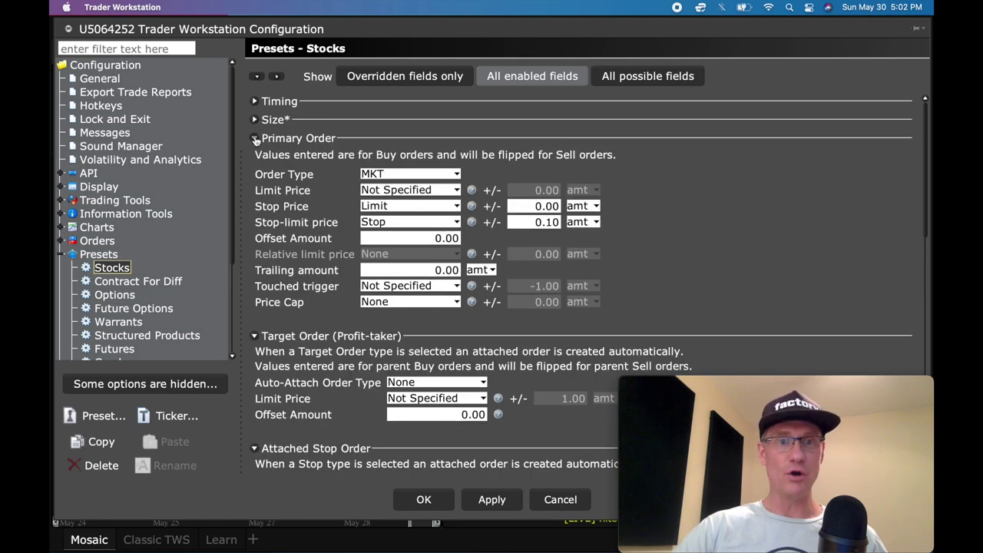
click(254, 138)
click(254, 156)
click(255, 175)
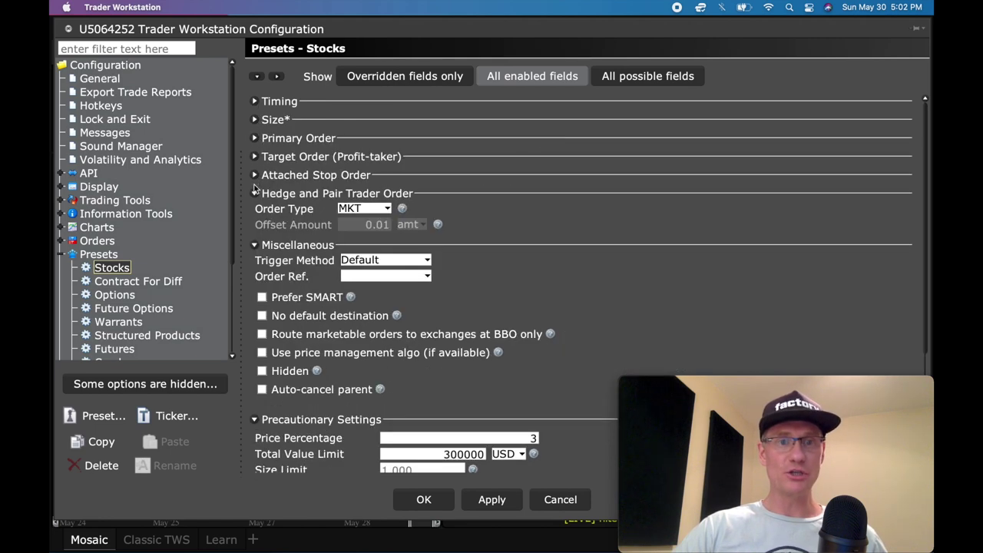
click(255, 193)
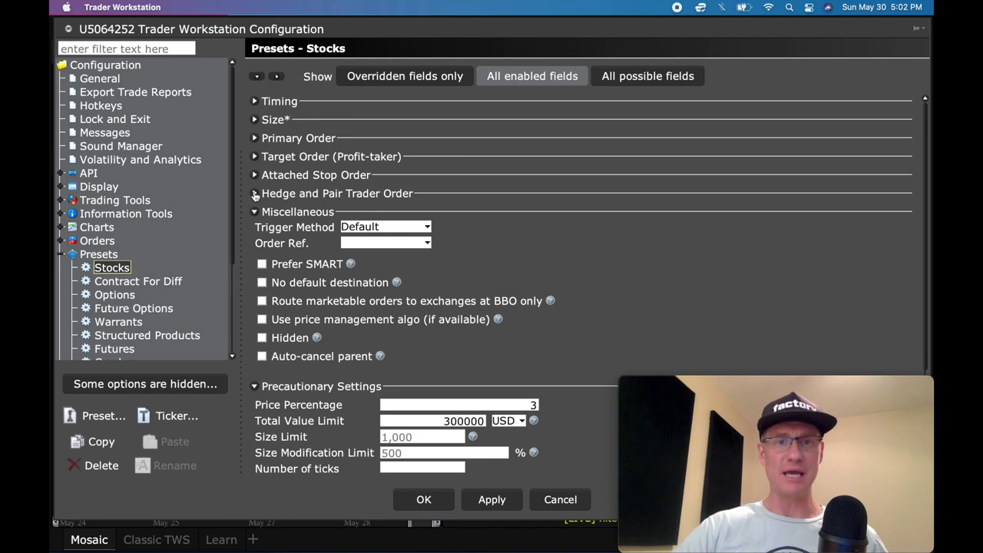
click(255, 212)
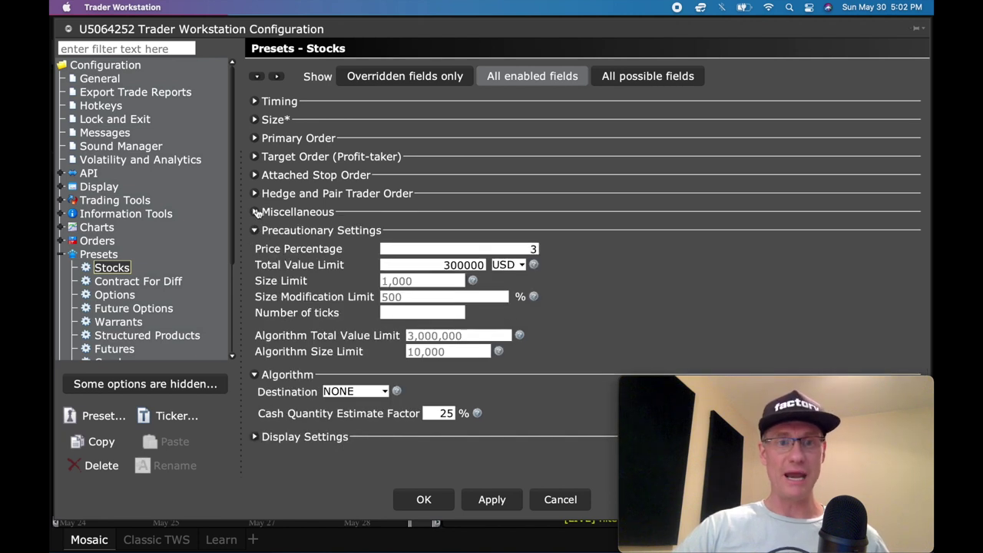
click(255, 230)
click(255, 249)
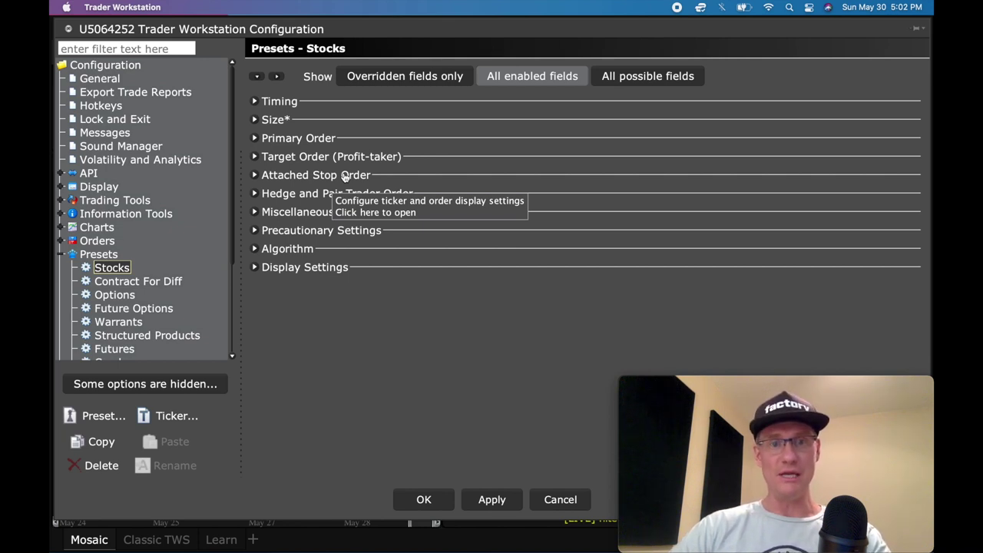
- Base the attached stop's price on the parent order, with the offset applied to the parent
click(255, 176)
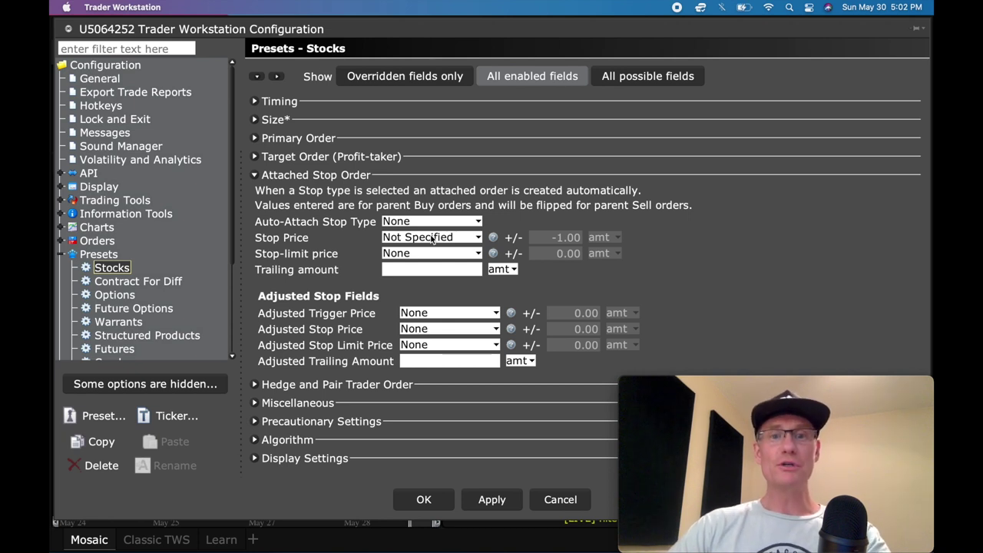
click(475, 222)
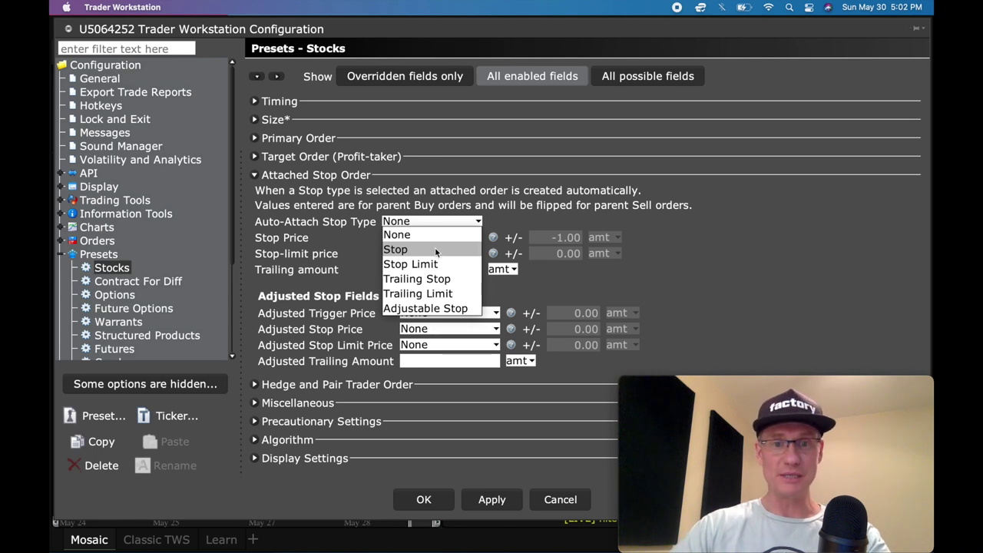
click(503, 222)
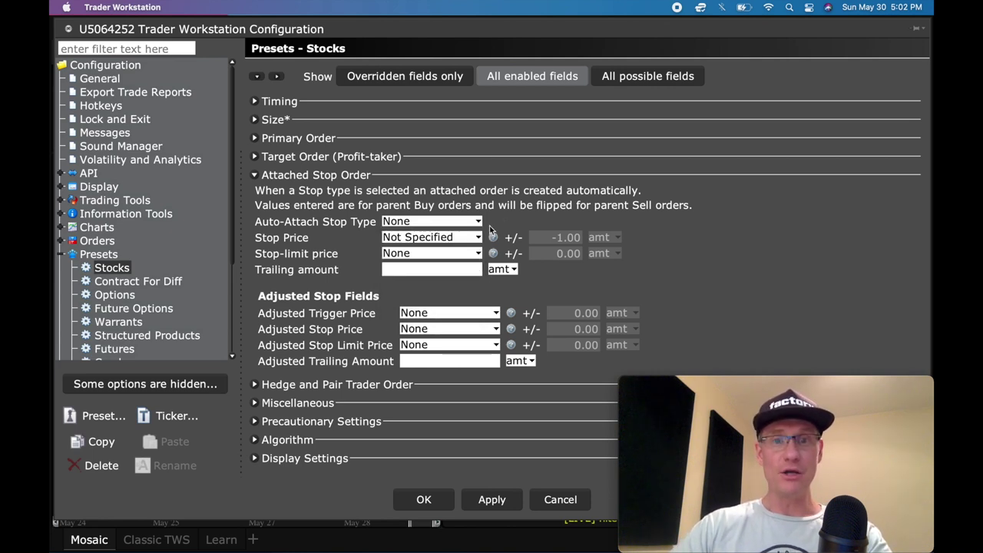
click(478, 239)
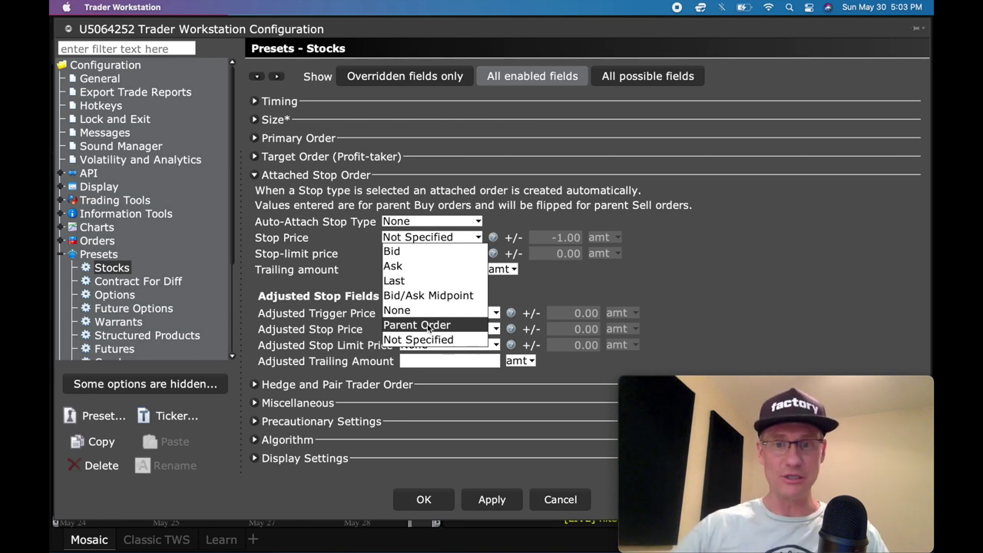
click(514, 281)
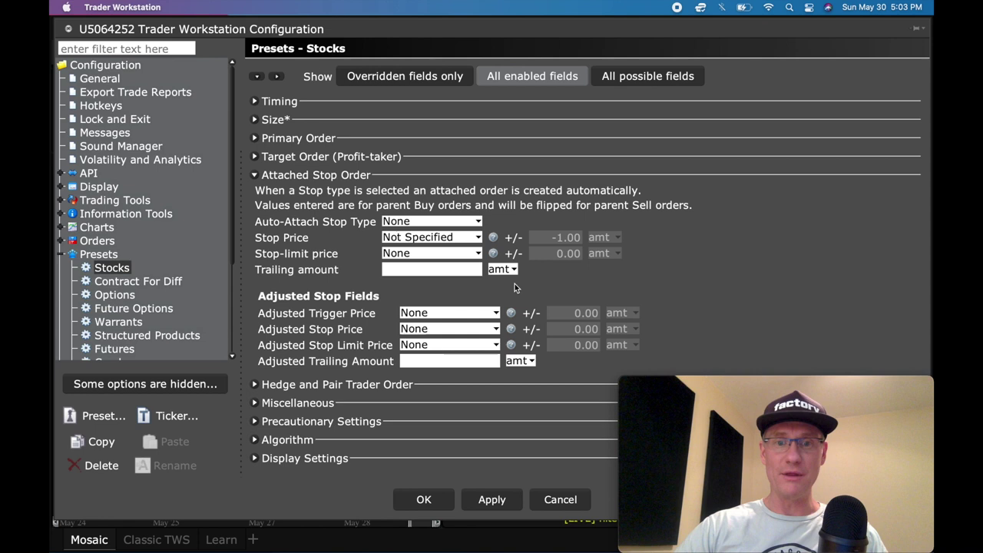
click(441, 237)
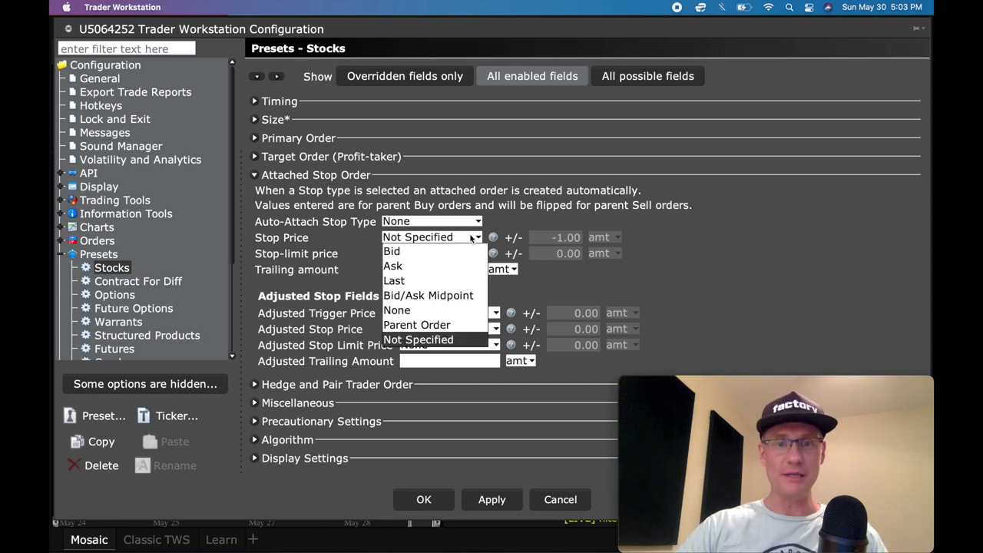
click(426, 326)
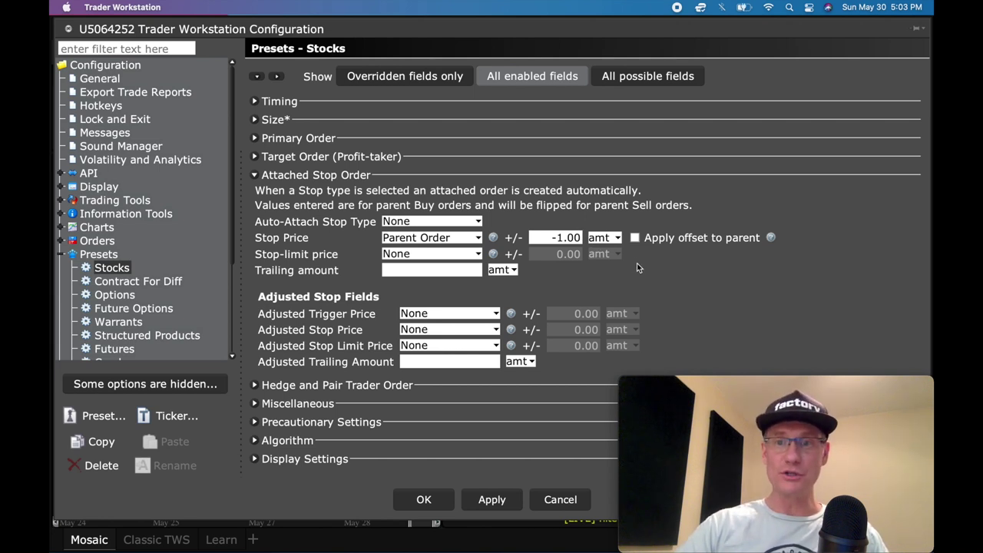
click(635, 238)
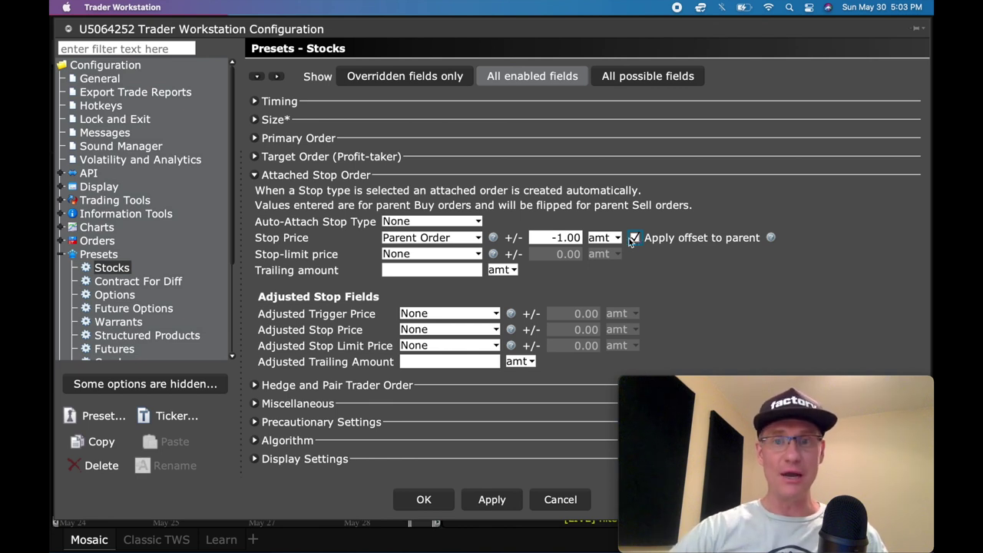
- Change the stop offset to -0.50 and set the auto-attach stop type to Stop
drag(559, 237, 585, 240)
text(0.50)
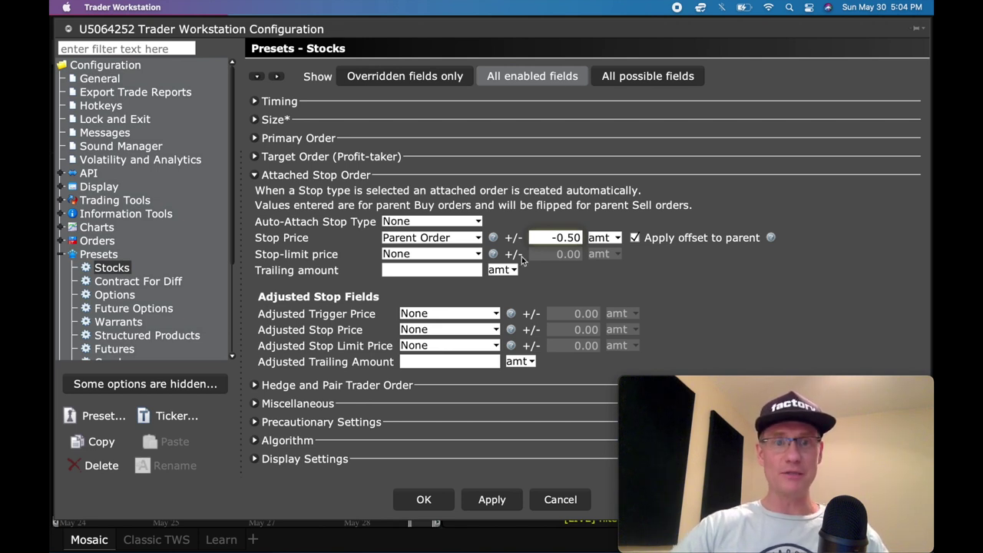
click(471, 222)
click(432, 248)
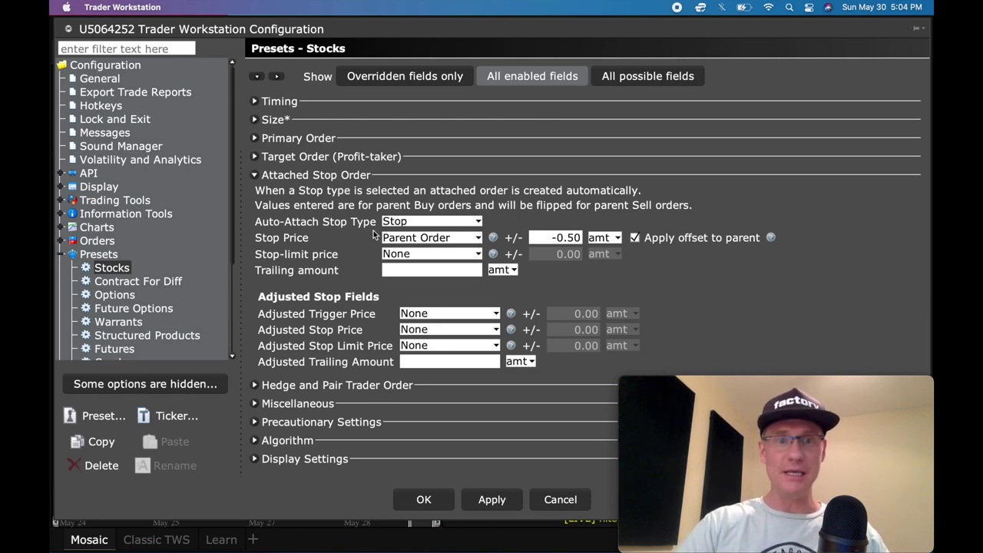
click(255, 175)
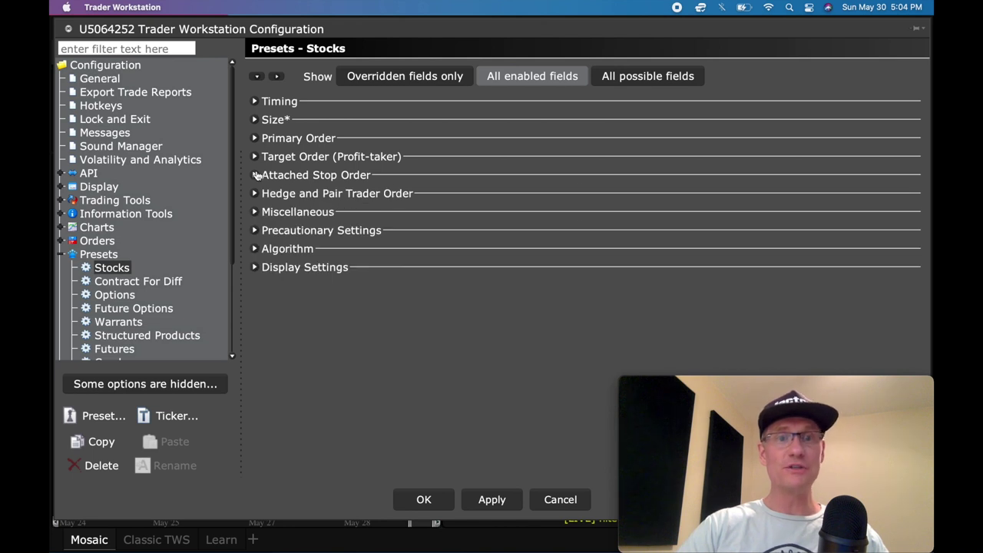
- Make the profit-taker an LMT order with its limit price based on the parent order
click(255, 156)
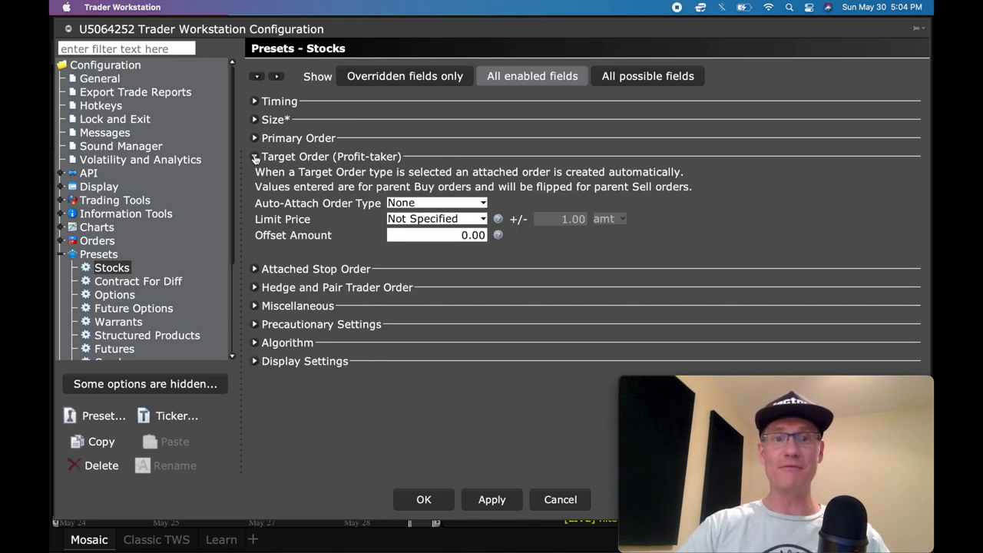
click(464, 203)
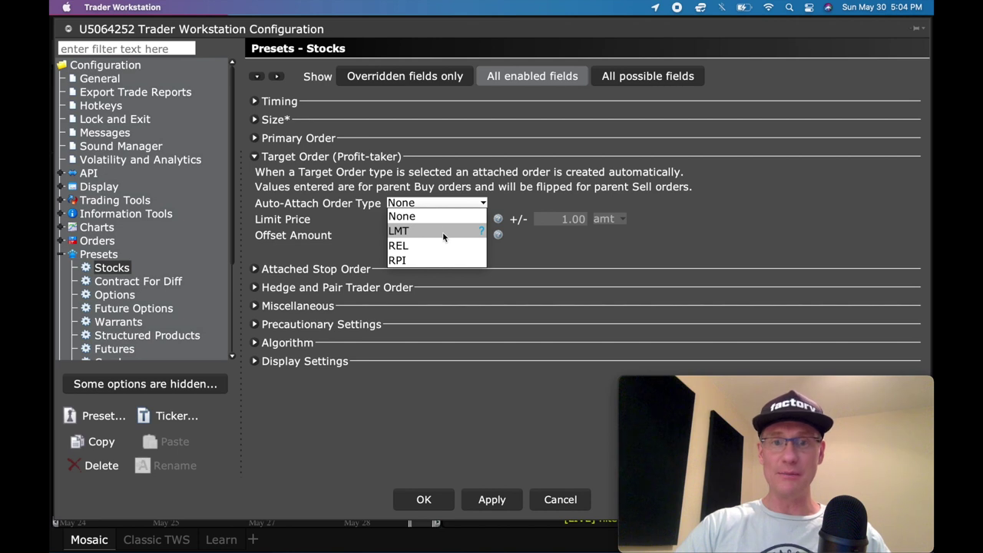
click(442, 231)
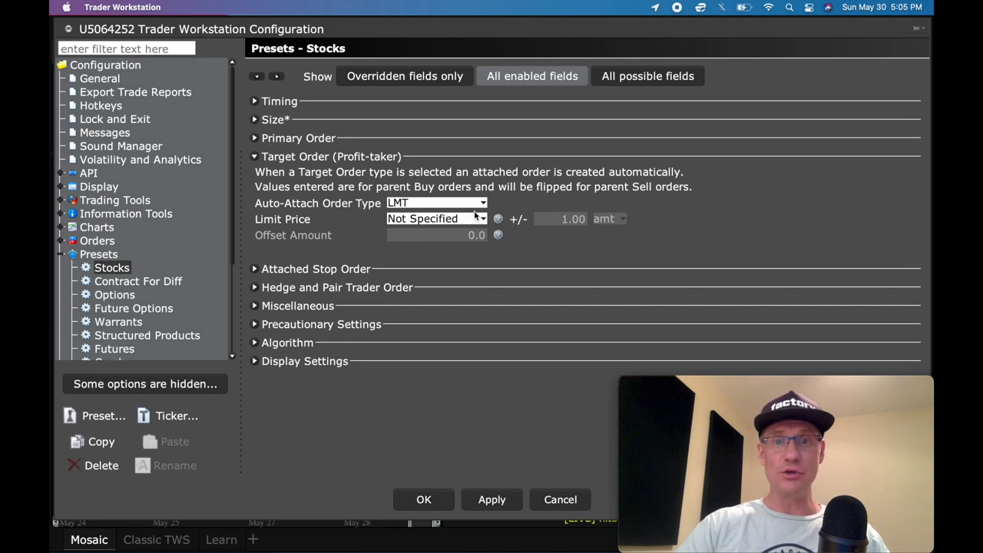
click(475, 218)
click(453, 304)
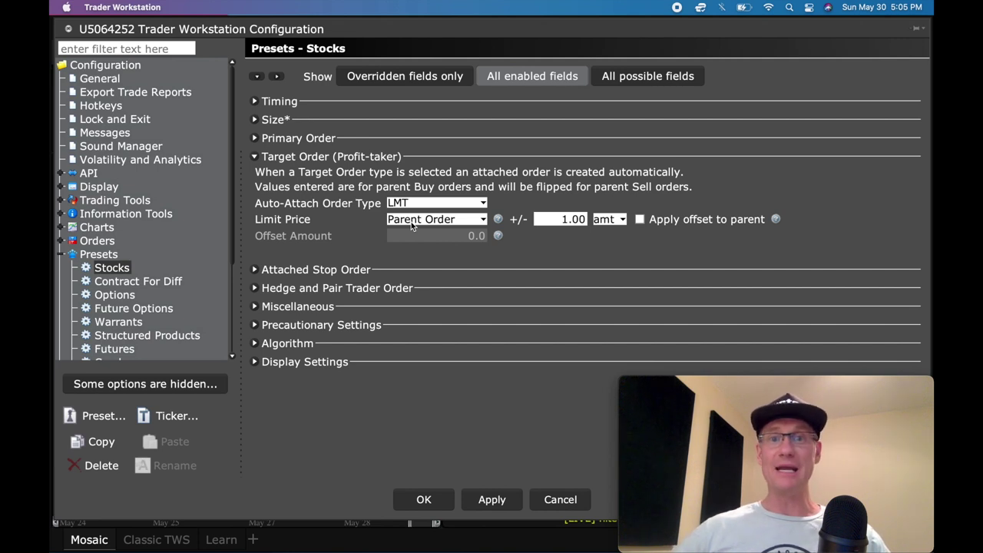
- Give the profit-taker a 2.00 amt offset applied to the parent order
click(565, 220)
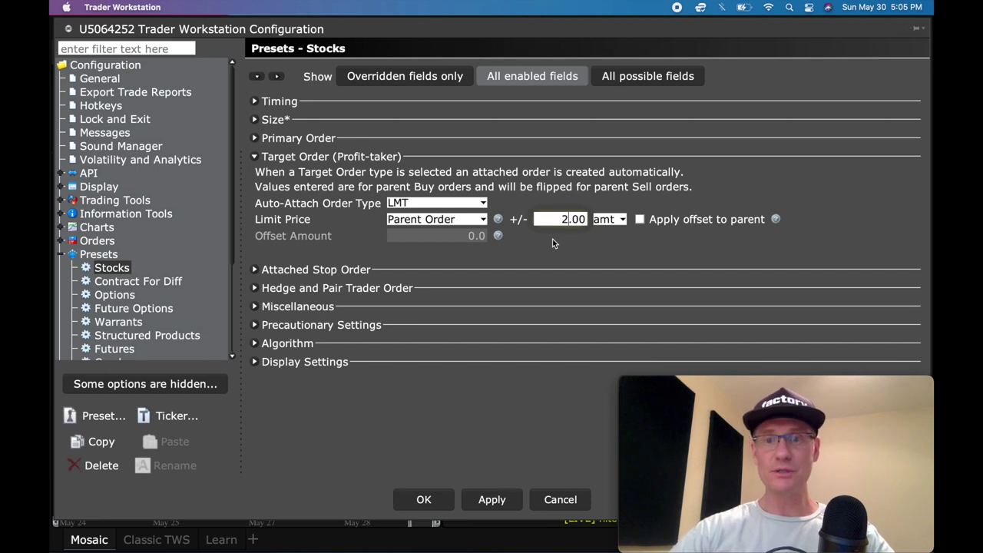
click(640, 220)
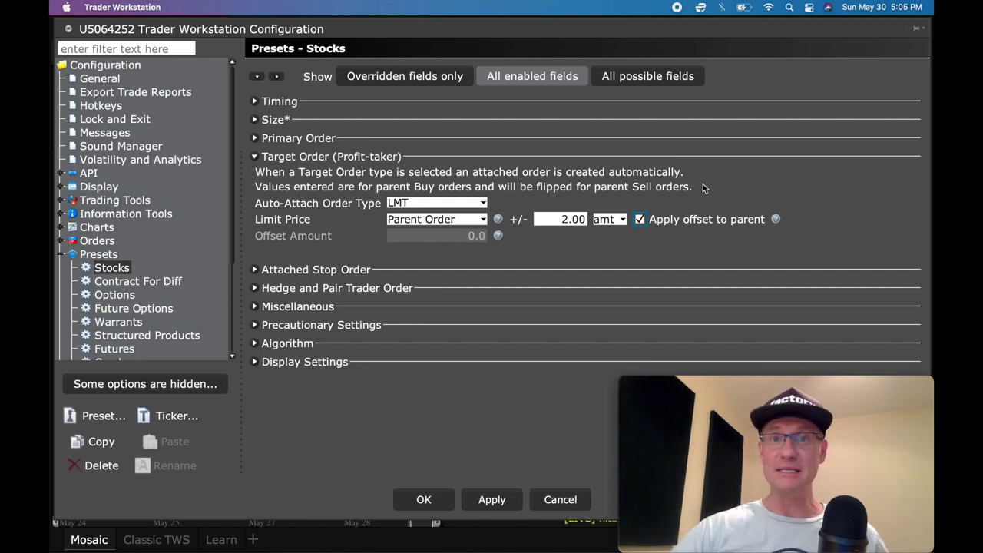
click(623, 220)
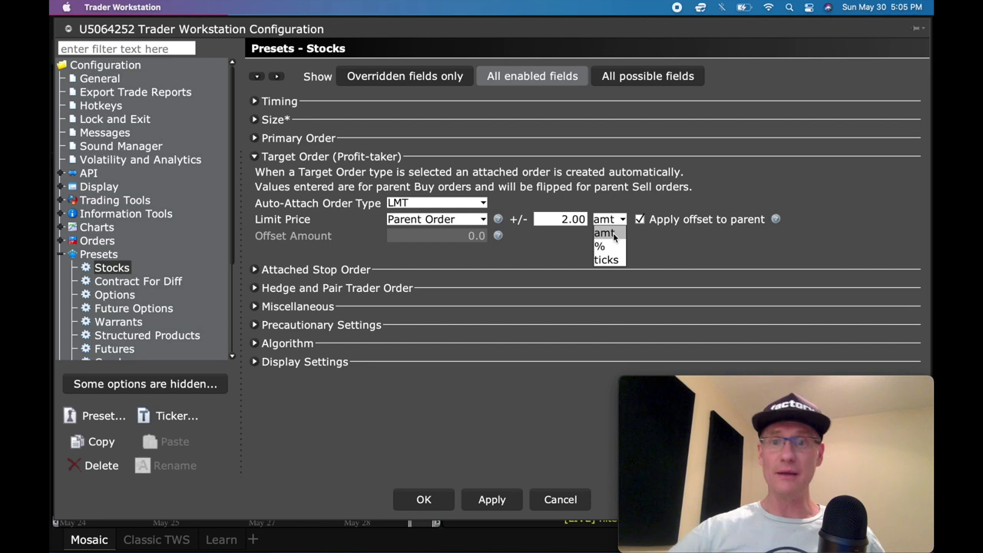
click(609, 233)
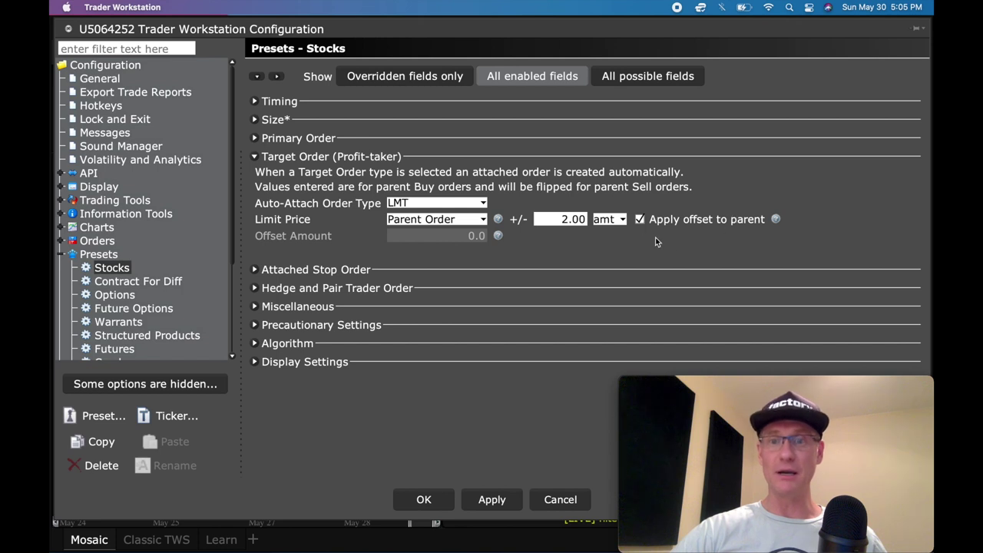
click(641, 221)
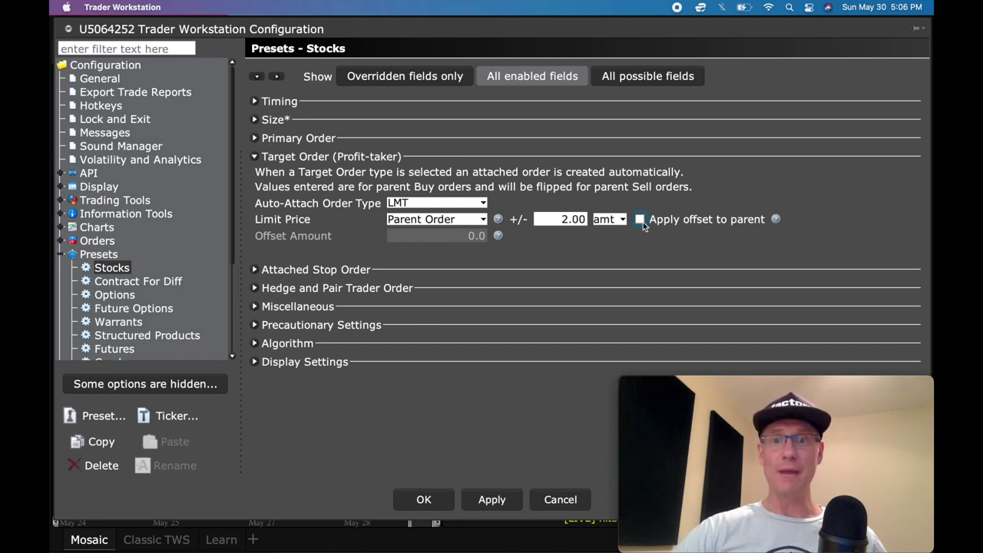
click(640, 221)
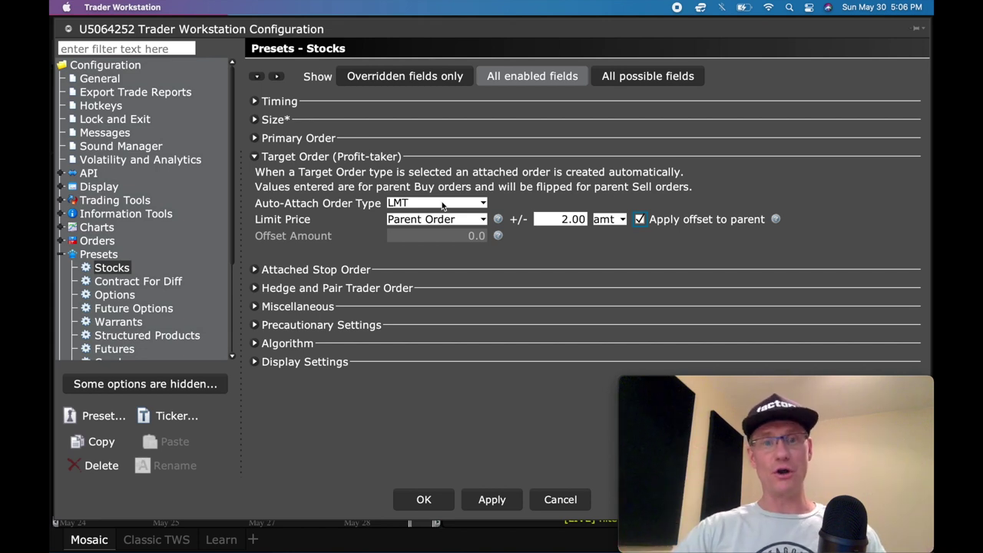
click(255, 157)
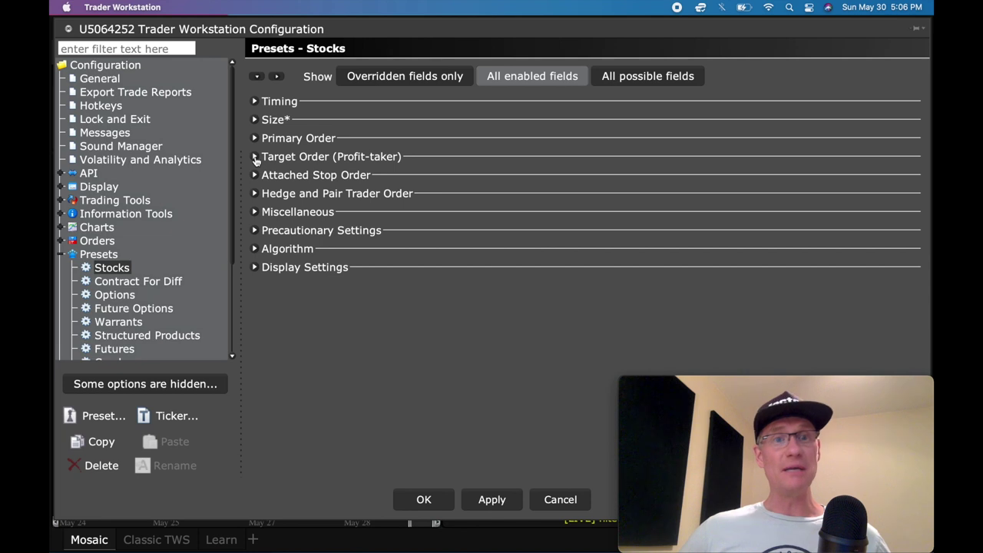
- Close the configuration and enable Bracket (Profit Taker + Stop Loss) on the AMD order ticket
click(563, 499)
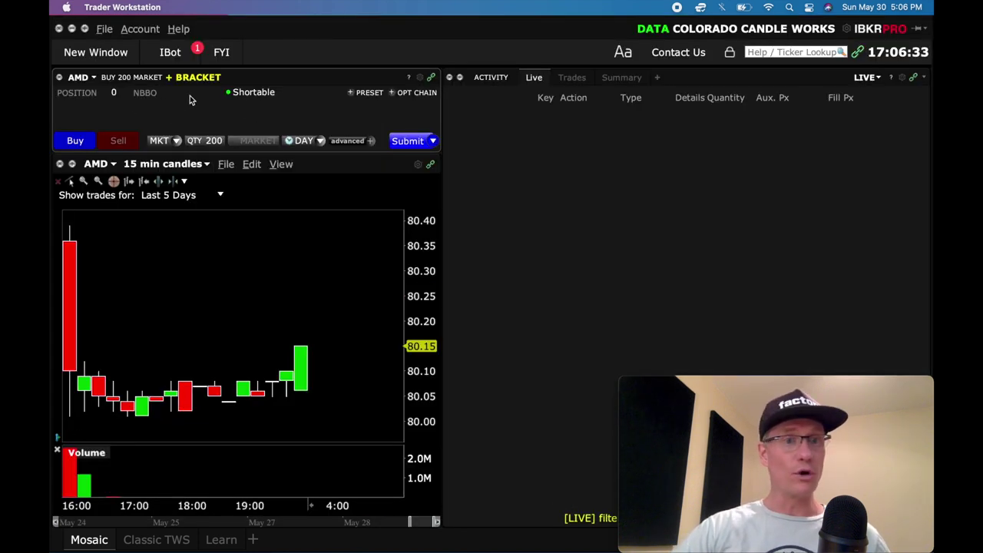
click(370, 142)
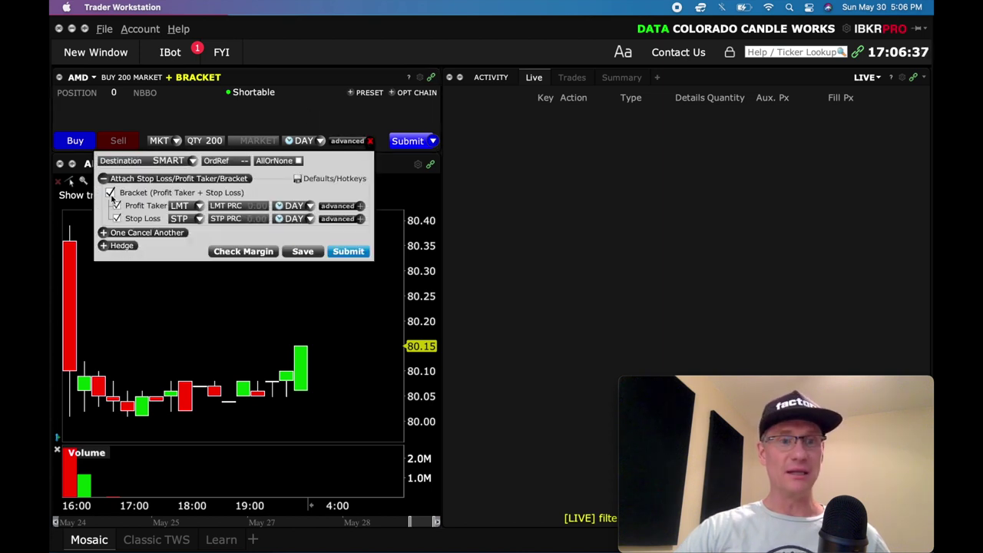
click(110, 193)
click(110, 193)
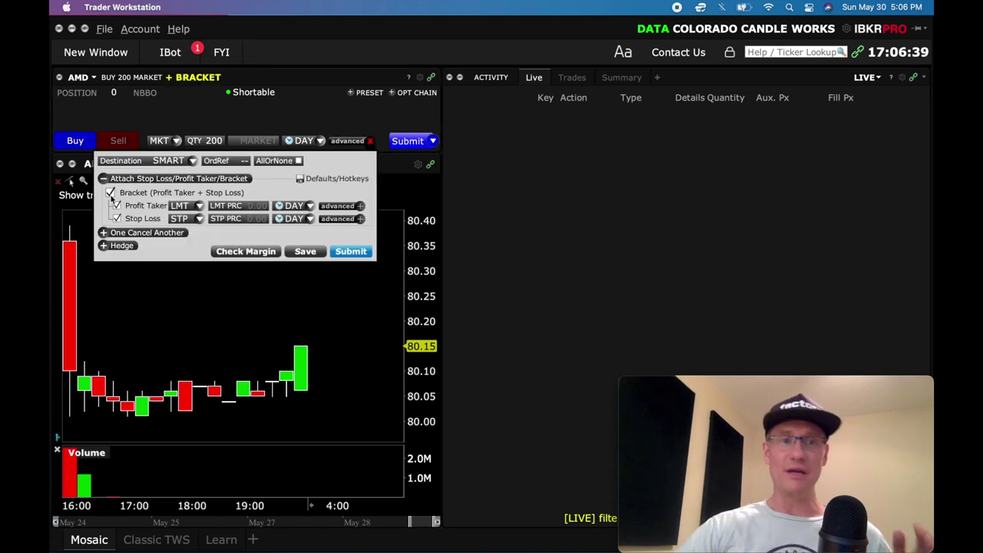